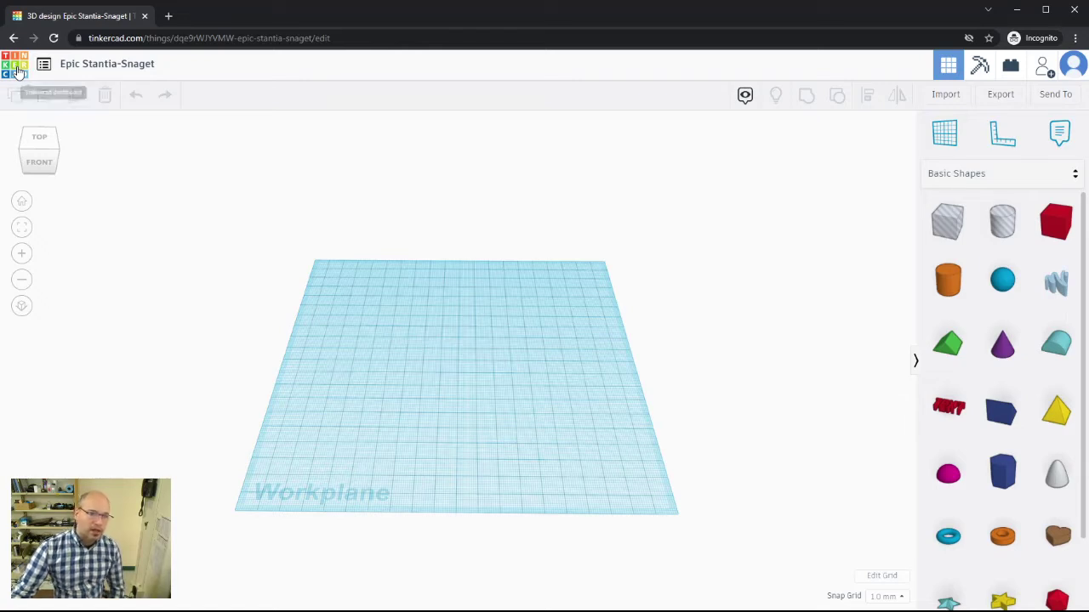
# Step: Return to the dashboard of recent designs and reopen the Epic Stantia-Snaget design for editing
pyautogui.click(17, 72)
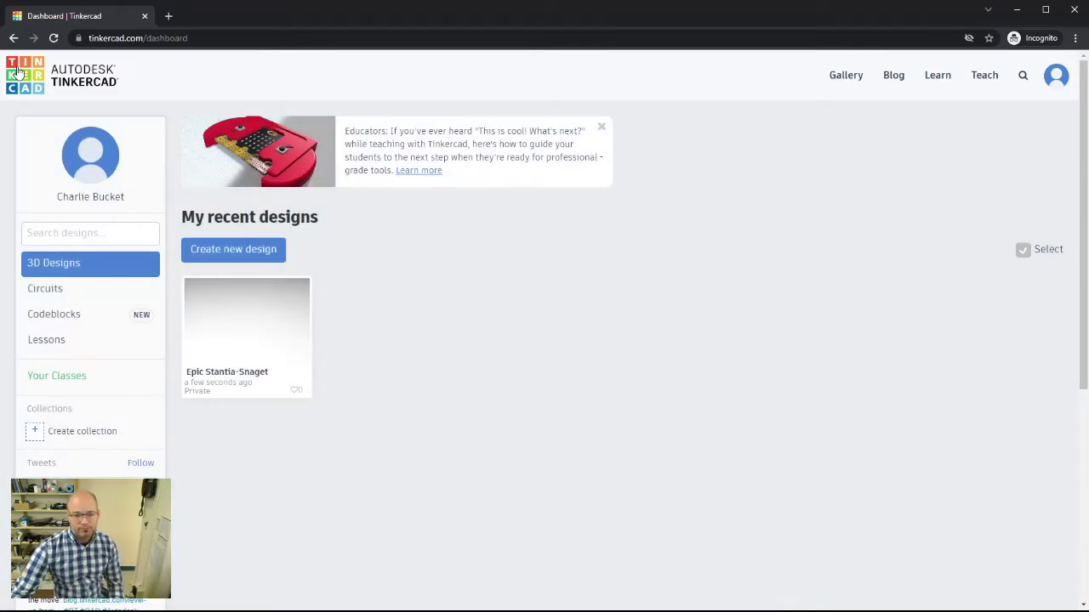
pyautogui.moveTo(231, 360)
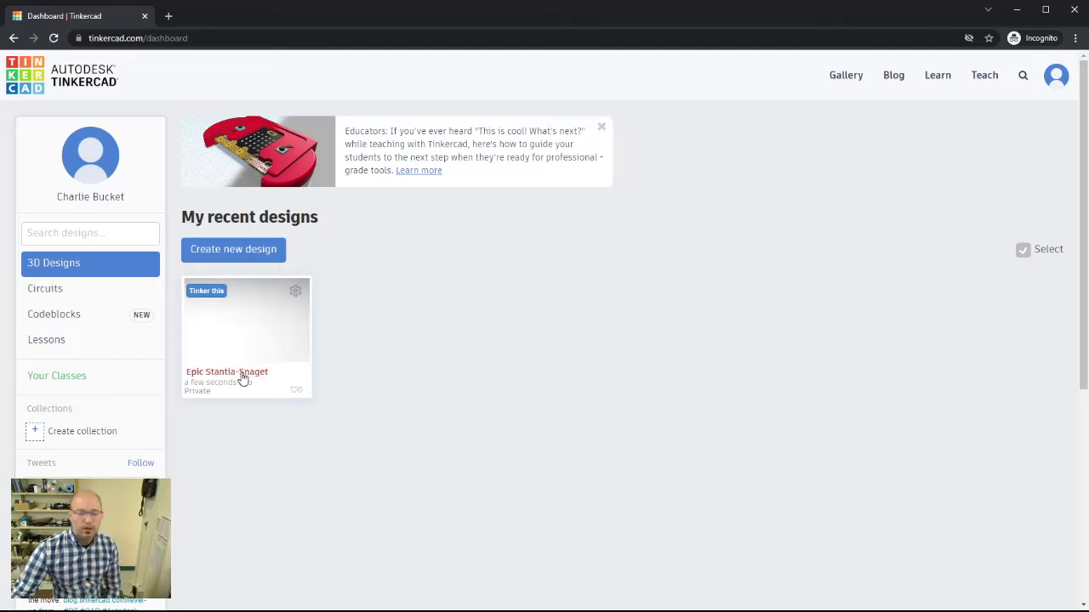
pyautogui.click(213, 296)
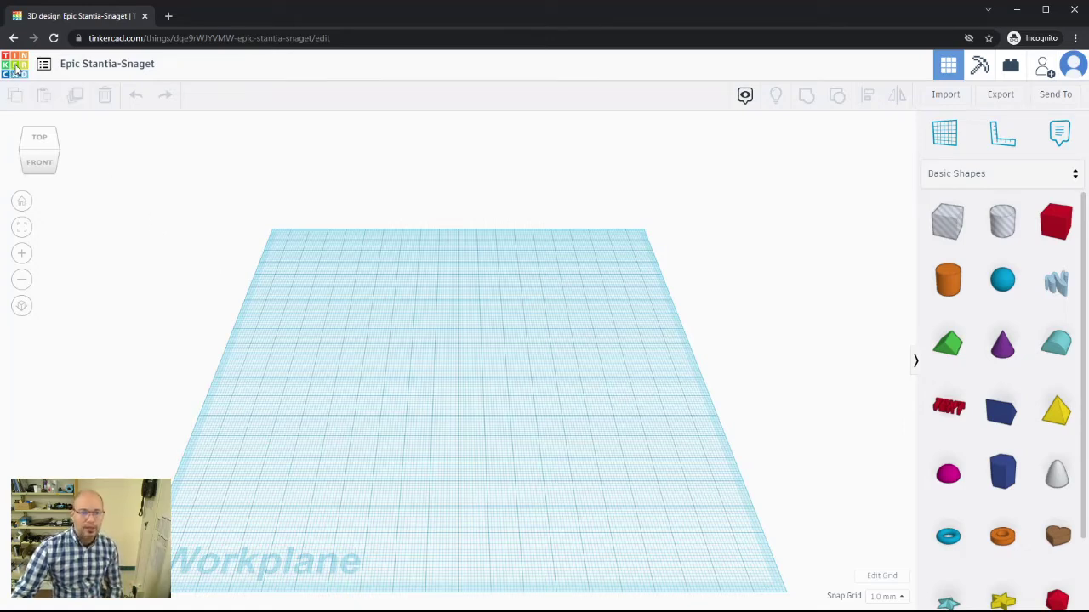
# Step: View the dashboard in a separate browser tab, close that tab, and look over the My Designs list
pyautogui.middleClick(62, 75)
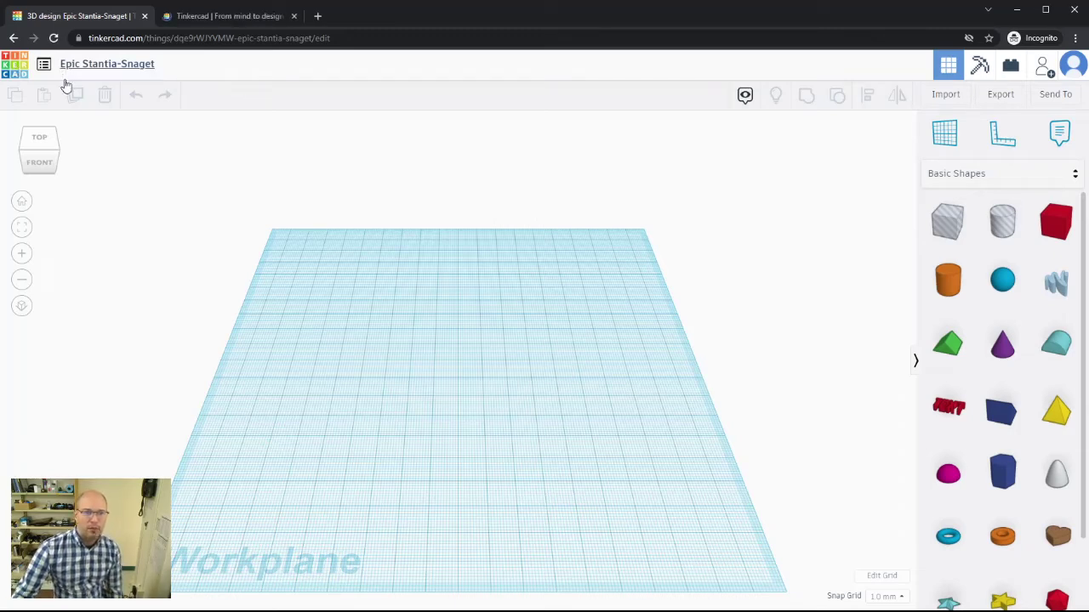
pyautogui.click(214, 17)
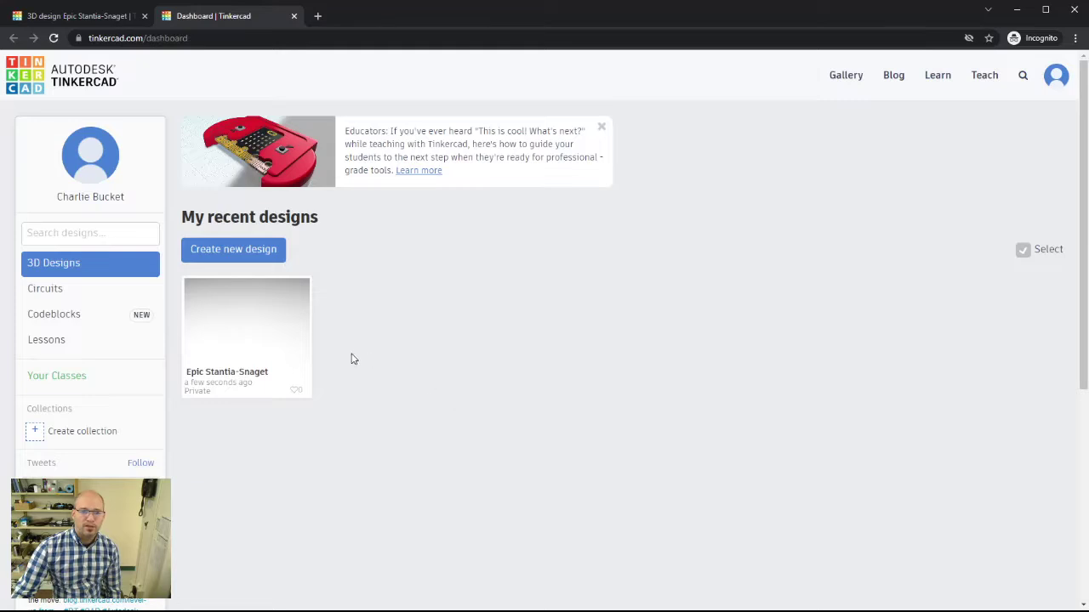
pyautogui.click(295, 17)
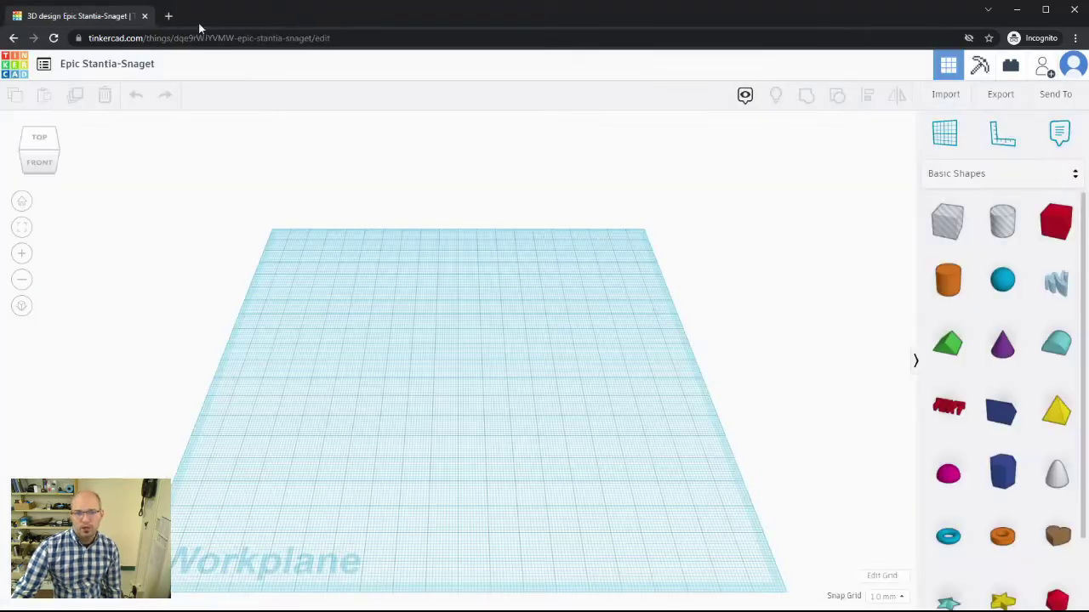
pyautogui.click(43, 66)
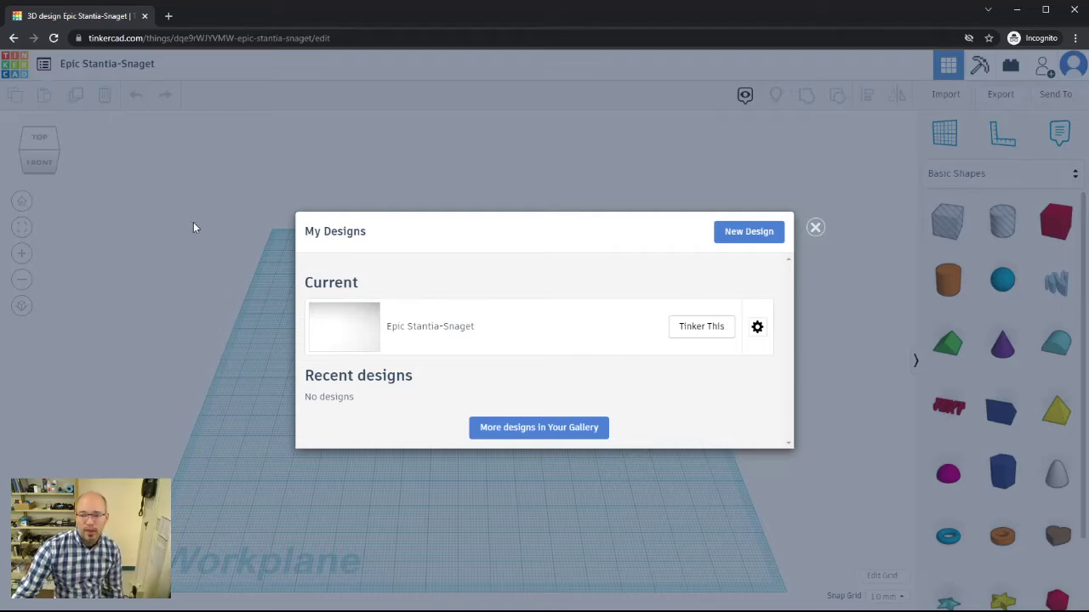
pyautogui.click(815, 228)
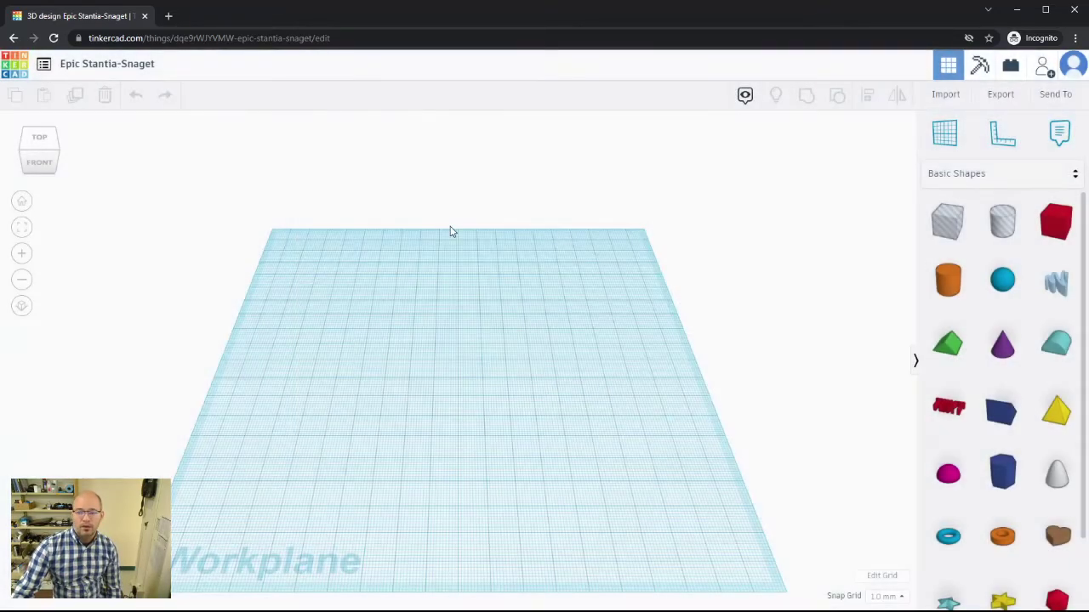
# Step: Rename the design as IntroToWorkspace
pyautogui.click(97, 68)
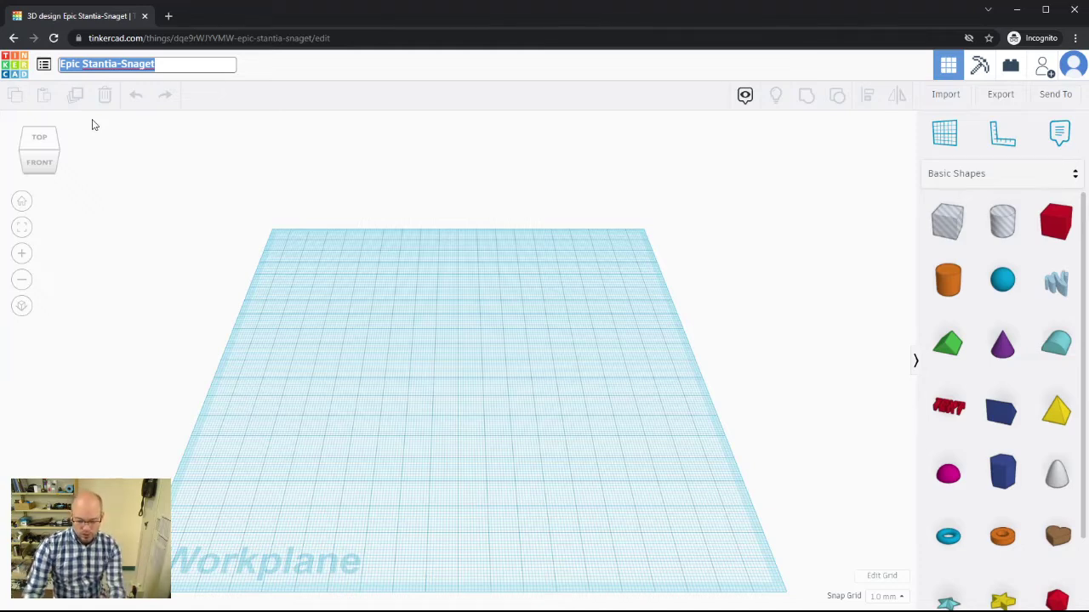
pyautogui.write('IntroT')
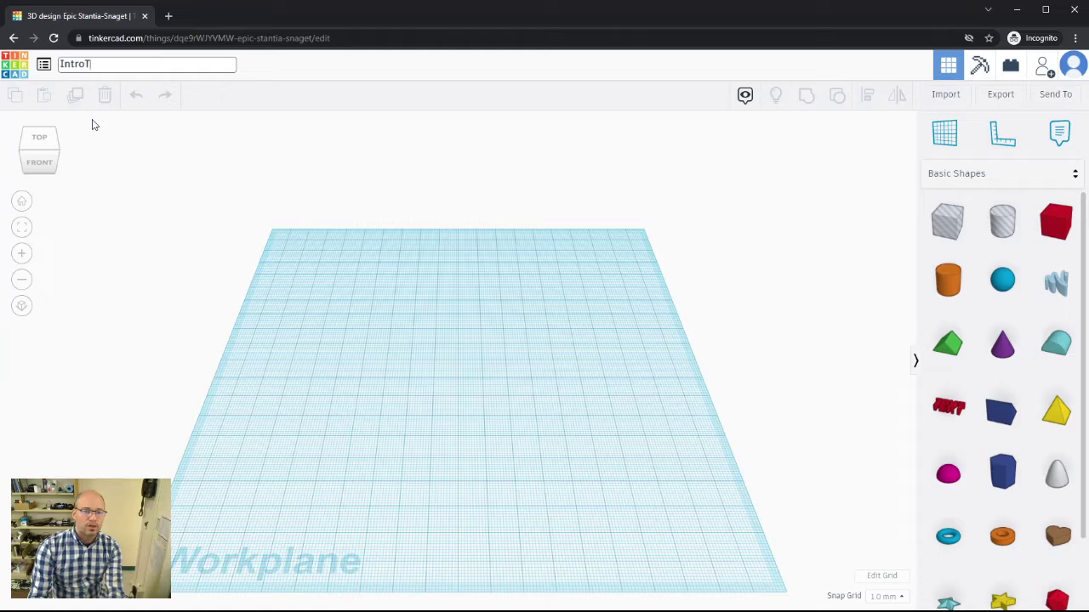
pyautogui.write('oWorkspace')
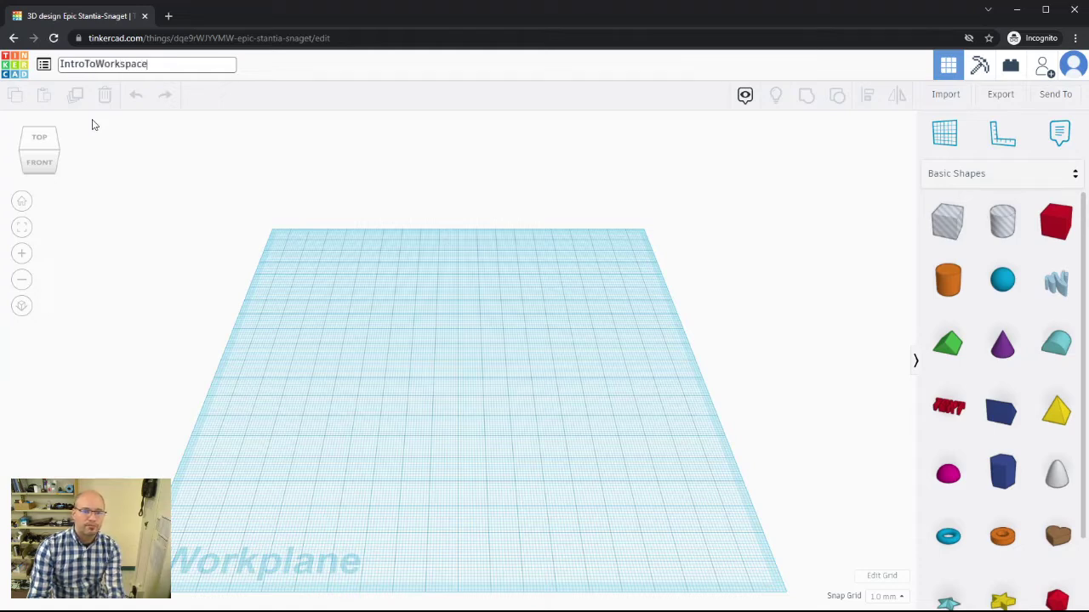
pyautogui.press('Return')
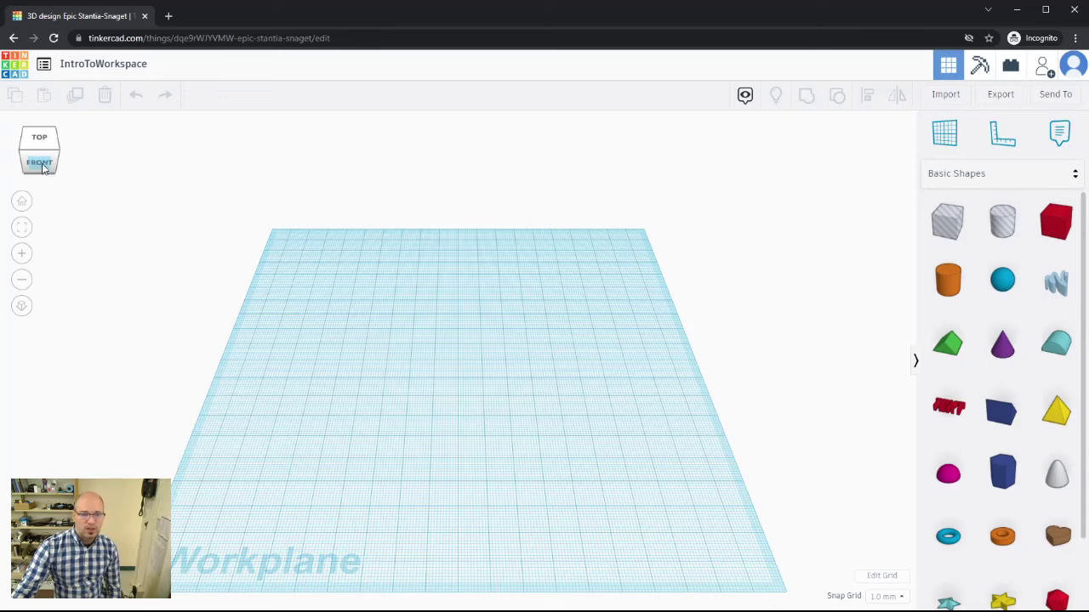
# Step: Examine the empty workplane from the front, left, back and right sides, and from a free oblique angle
pyautogui.click(42, 167)
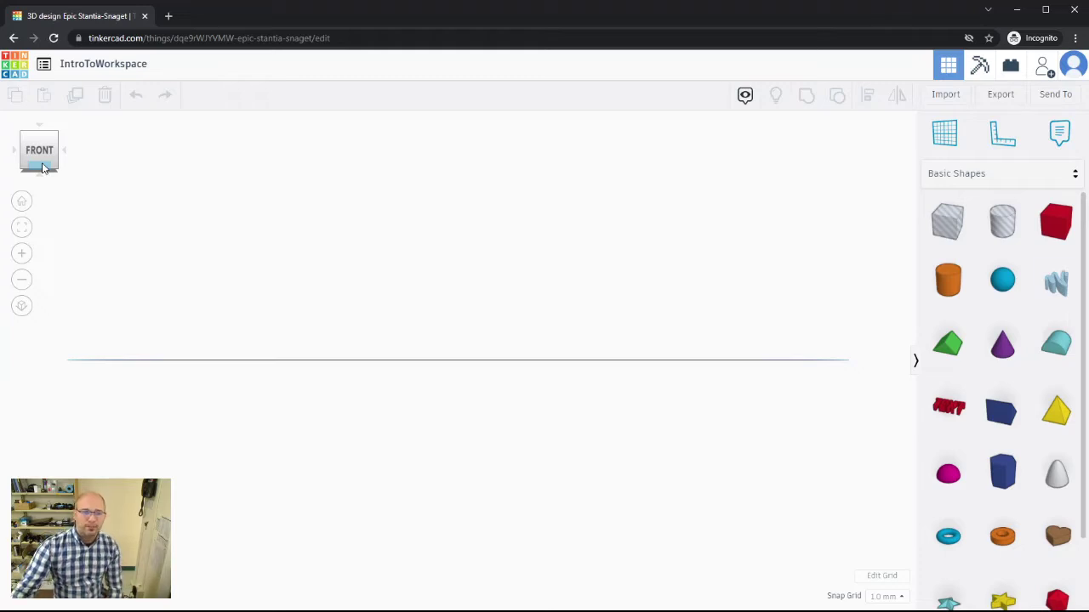
pyautogui.click(14, 153)
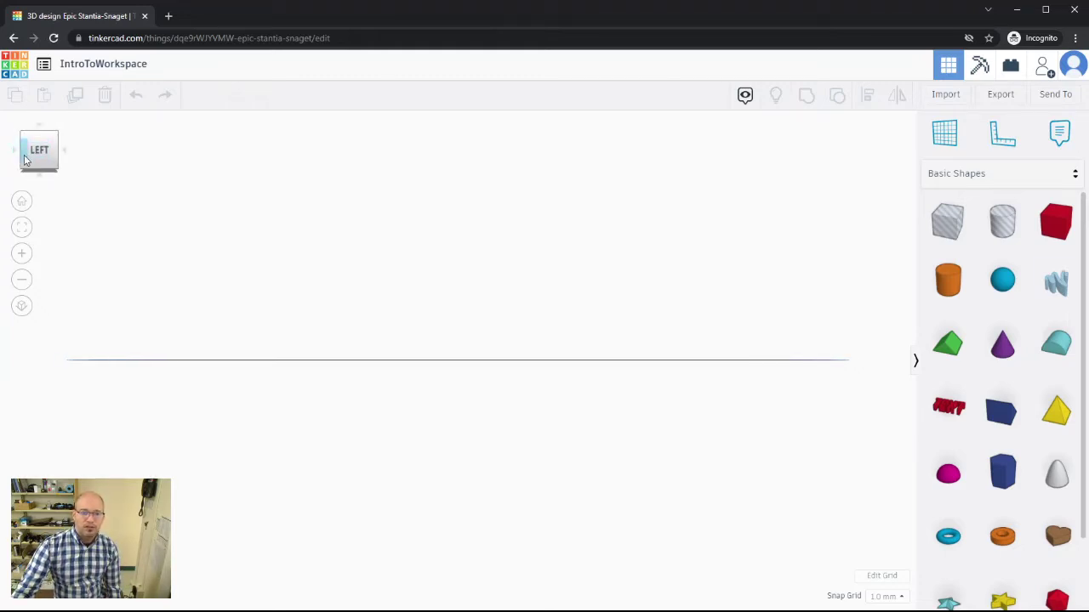
pyautogui.click(15, 153)
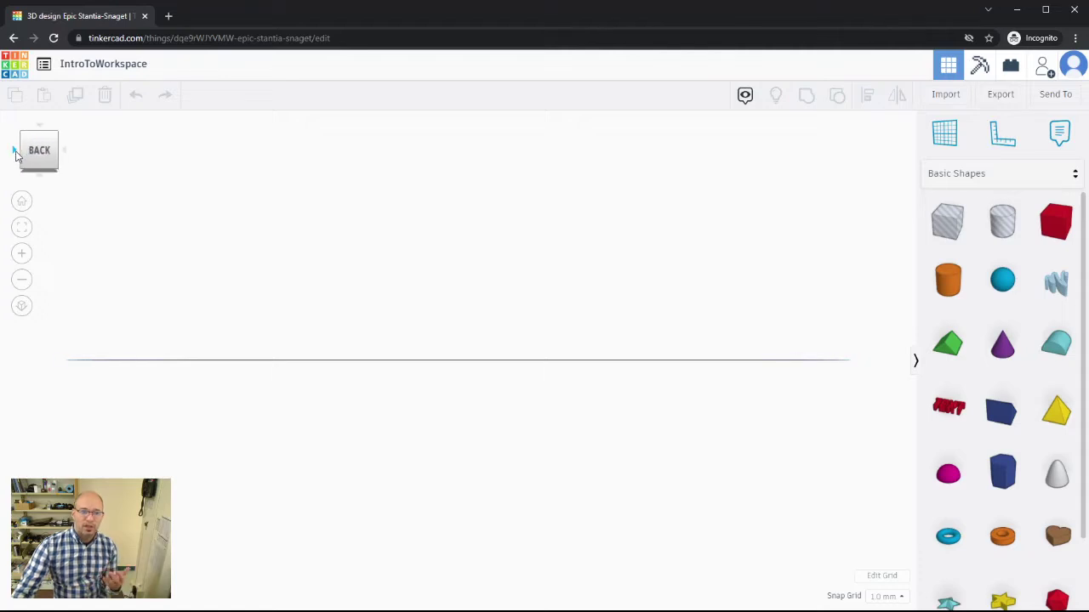
pyautogui.click(15, 153)
pyautogui.click(14, 154)
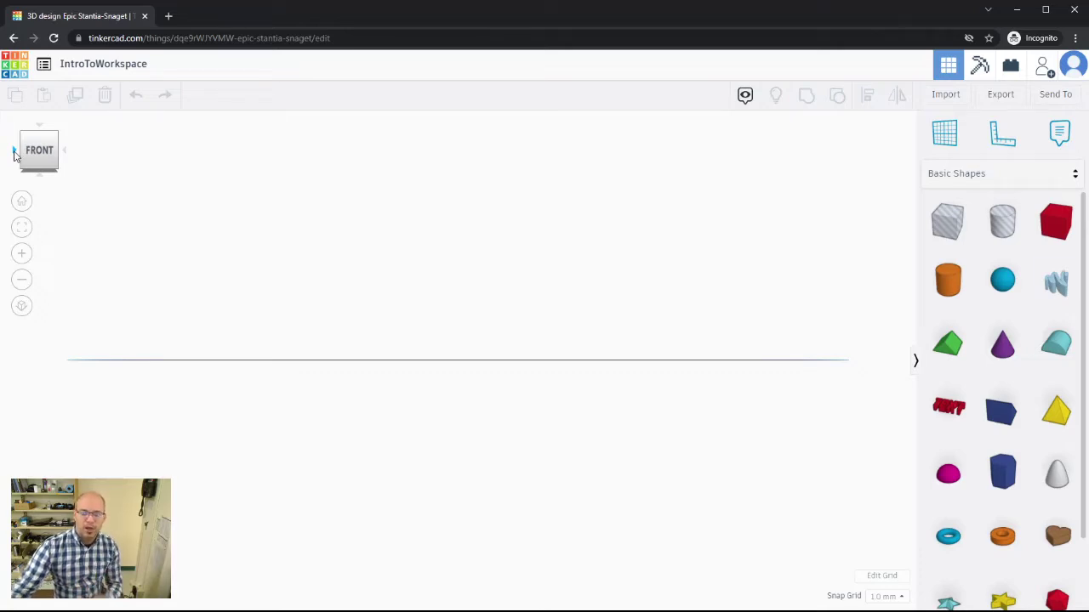
pyautogui.moveTo(44, 150); pyautogui.dragTo(82, 165)
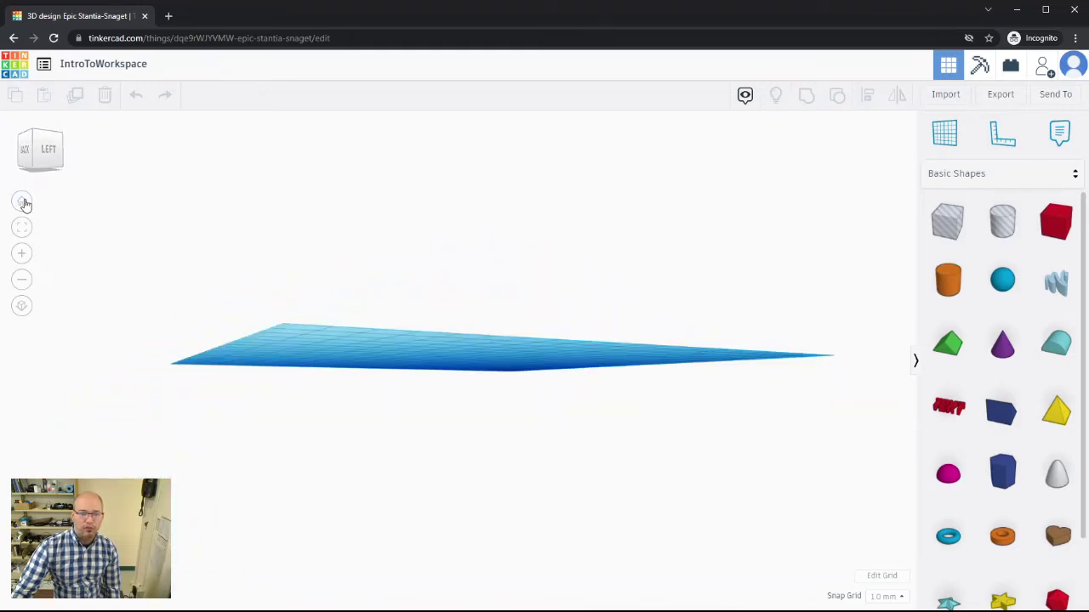
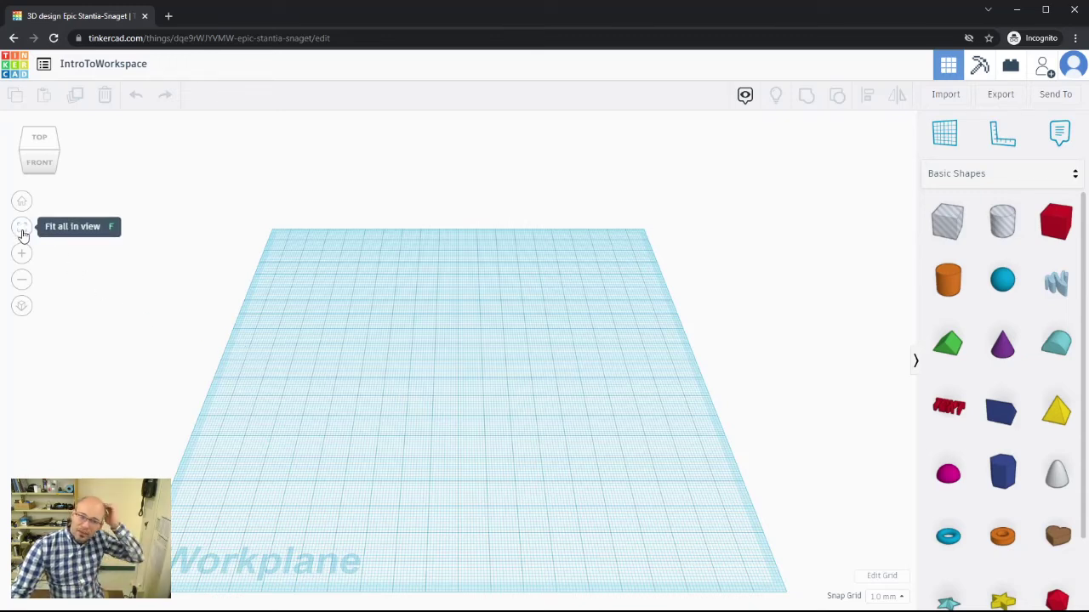
# Step: Fit everything in view, and compare the orthographic view with the perspective view, ending in perspective
pyautogui.click(22, 228)
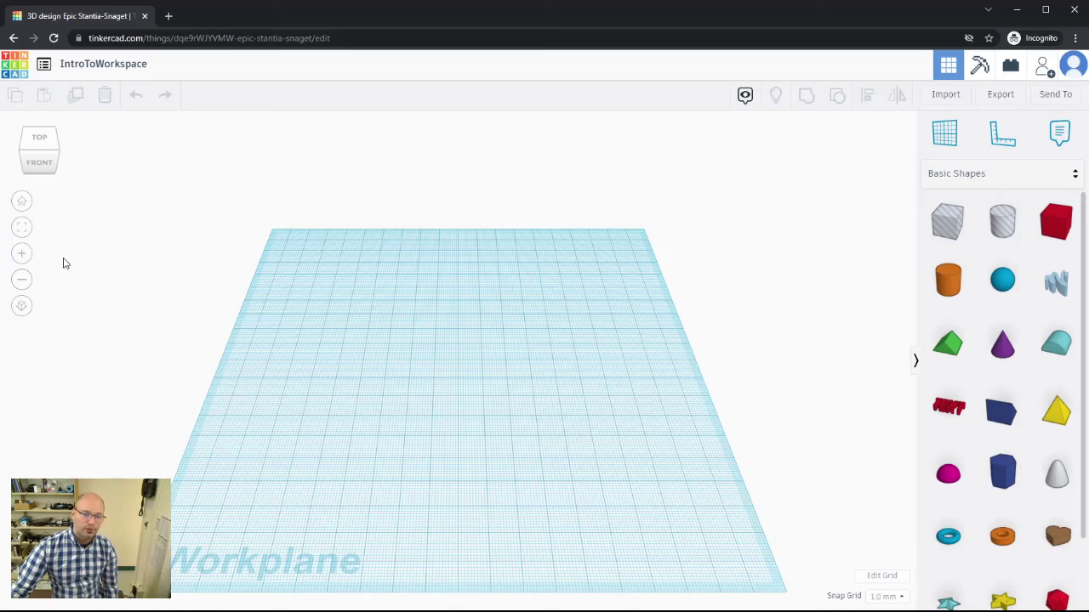
pyautogui.click(22, 307)
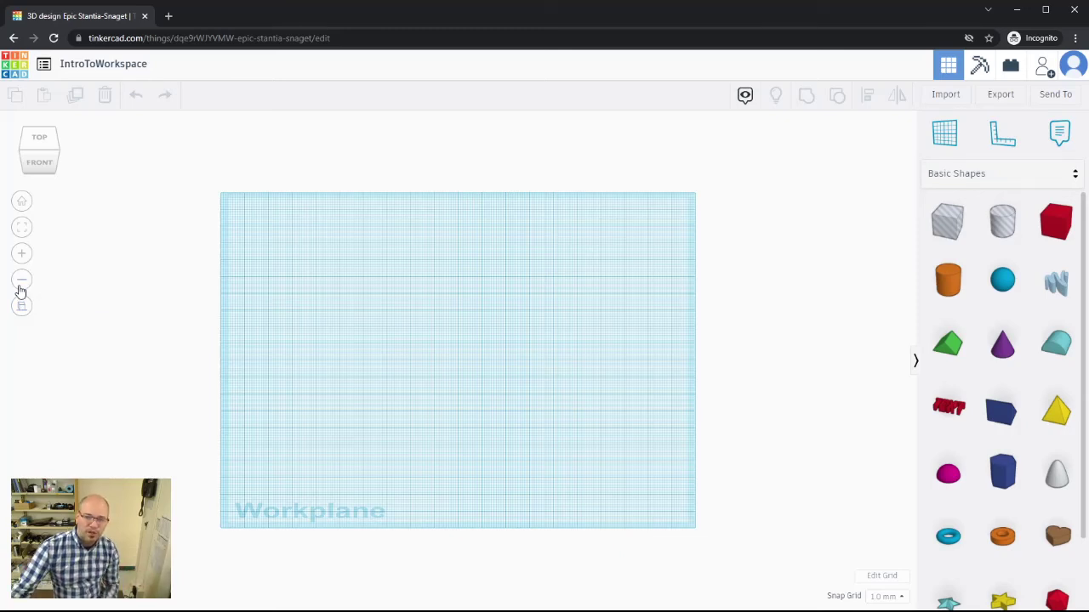
pyautogui.click(22, 306)
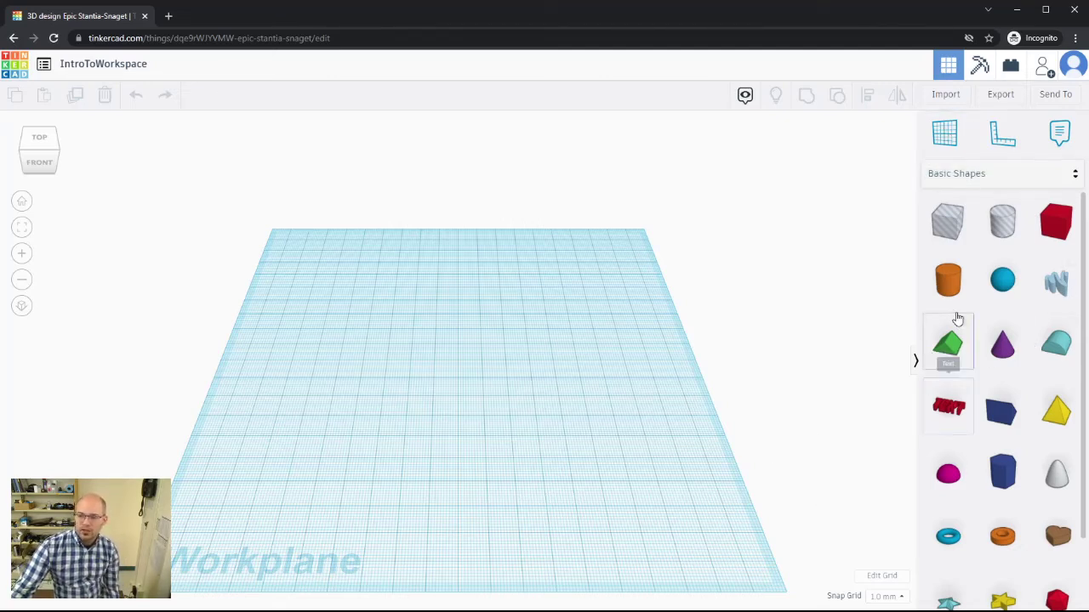
# Step: Place a solid orange cylinder near the middle of the workplane and a solid red box behind it, leaving the box selected
pyautogui.scroll(-1, 1085, 315)
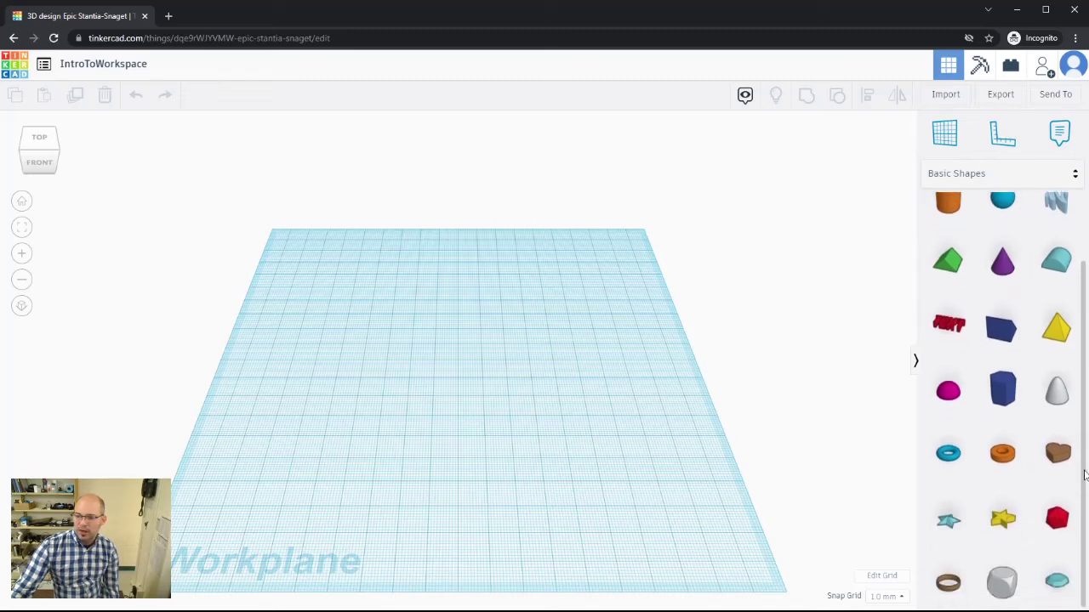
pyautogui.scroll(1, 1076, 287)
pyautogui.scroll(1, 1083, 215)
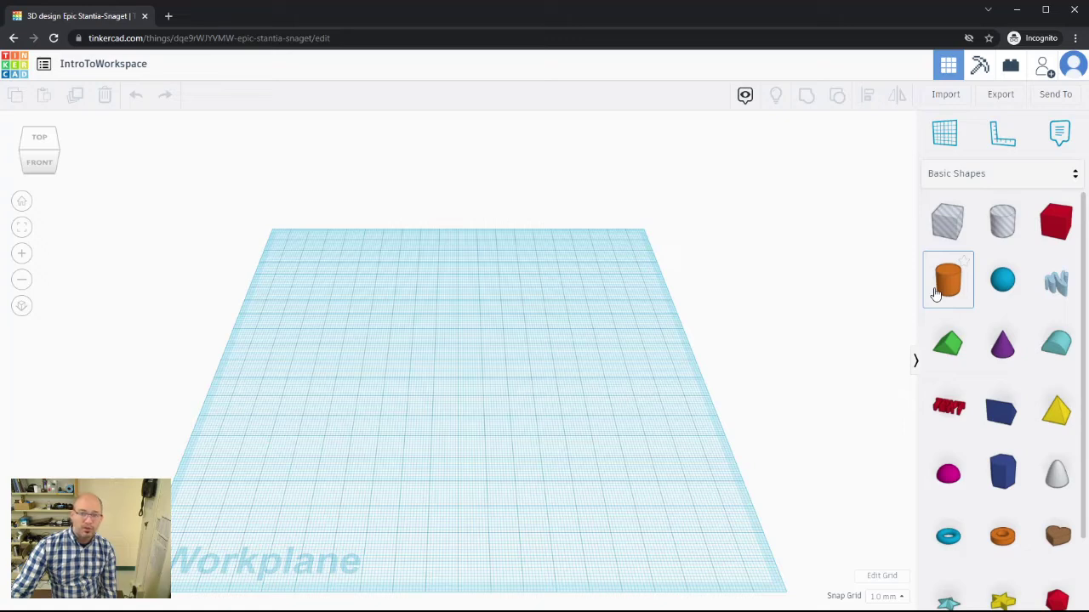
pyautogui.moveTo(934, 293); pyautogui.dragTo(473, 440)
pyautogui.moveTo(1055, 221); pyautogui.dragTo(449, 355)
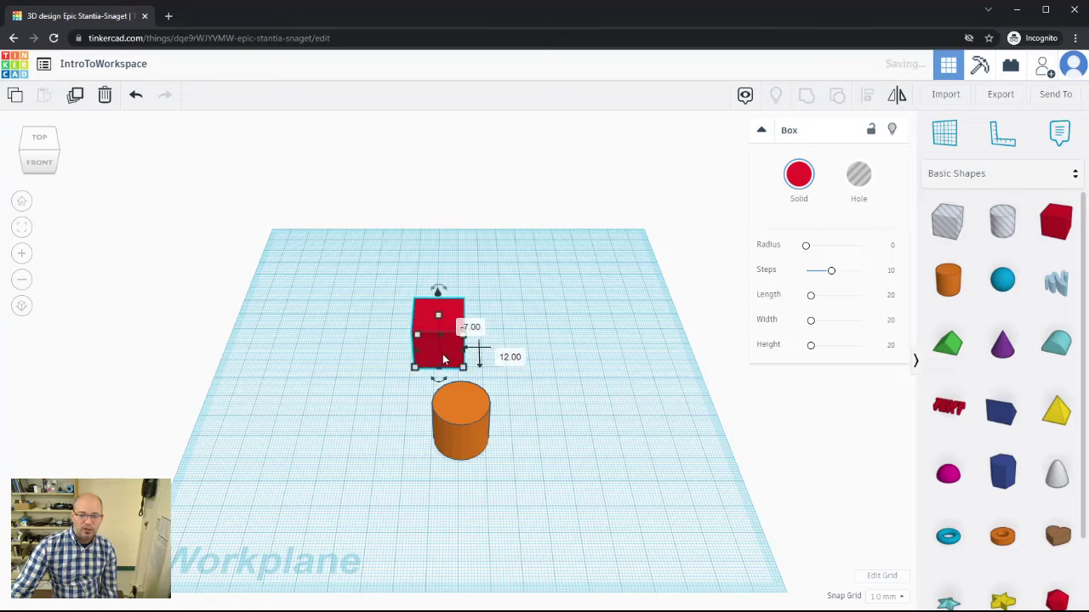
pyautogui.click(559, 423)
pyautogui.click(420, 343)
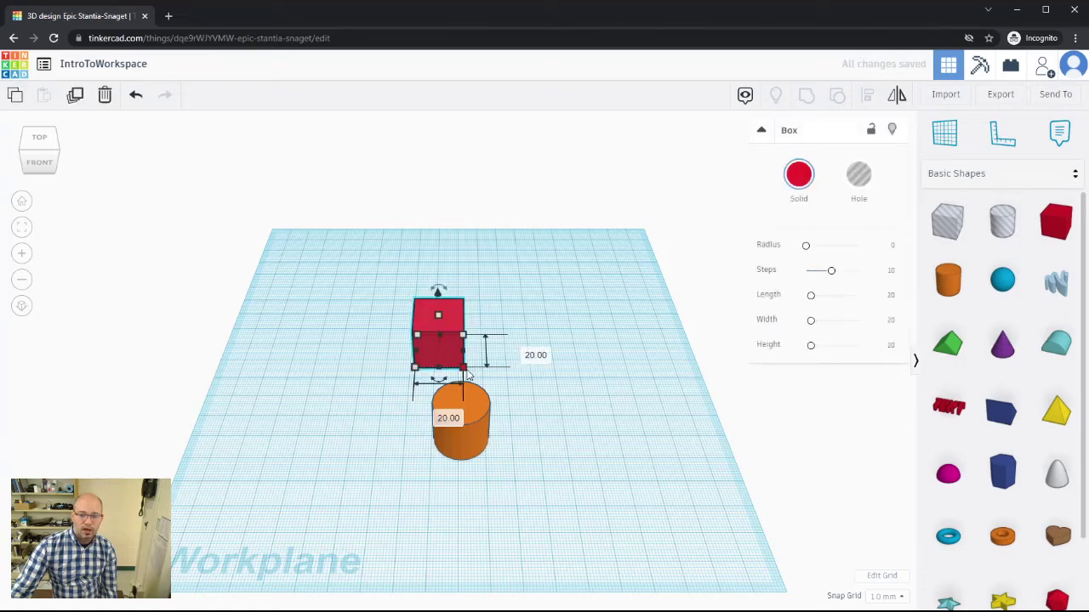
pyautogui.click(535, 433)
pyautogui.click(453, 331)
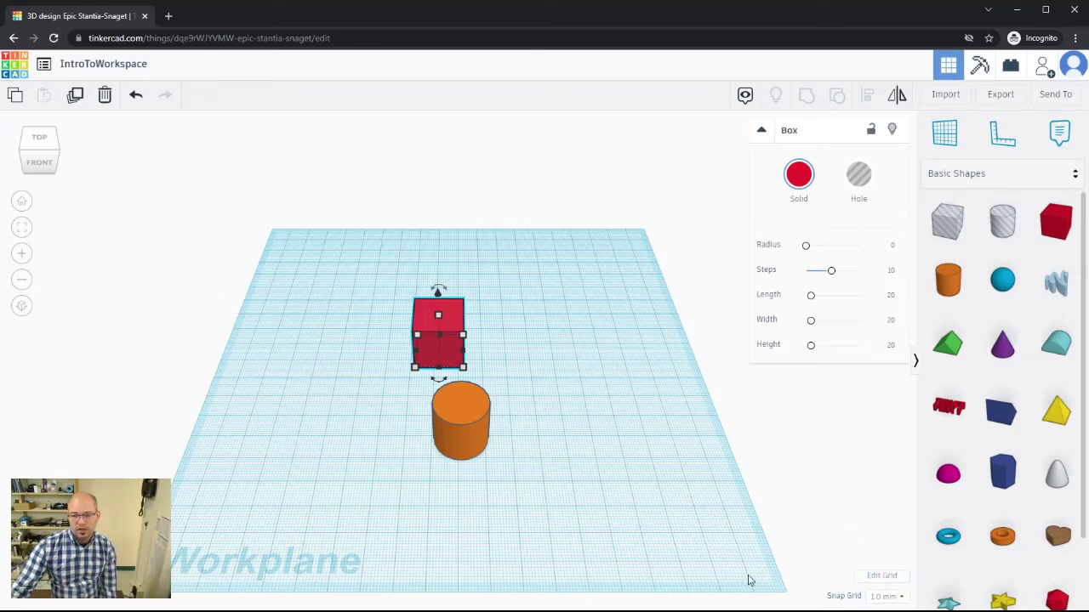
# Step: Try Bricks and Millimeters as the units in the grid properties, check the size fields, and leave without updating the grid
pyautogui.click(886, 577)
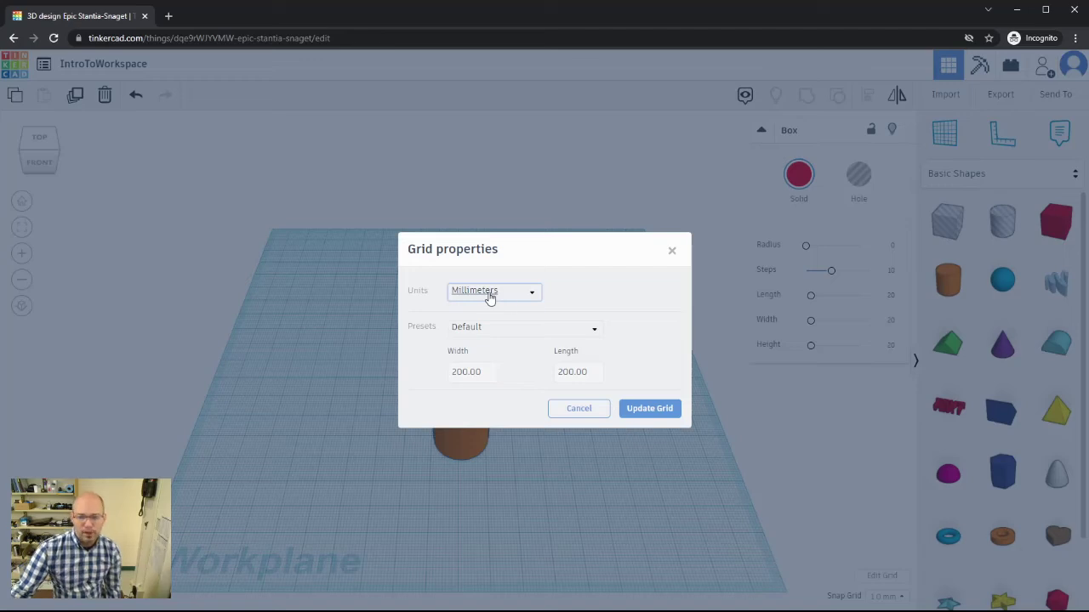
pyautogui.click(531, 293)
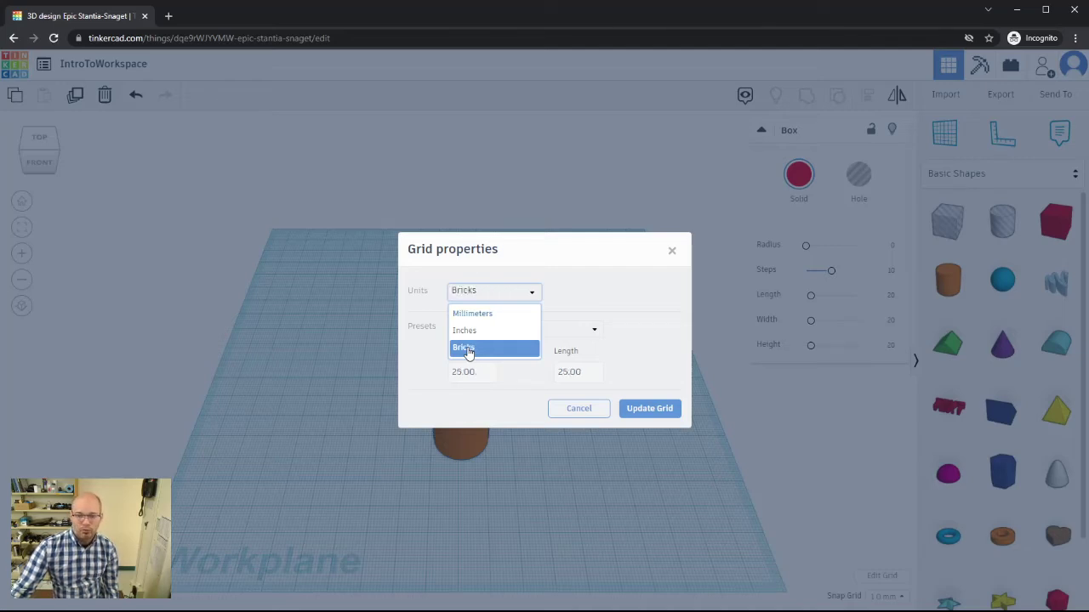
pyautogui.click(467, 348)
pyautogui.click(510, 294)
pyautogui.click(474, 315)
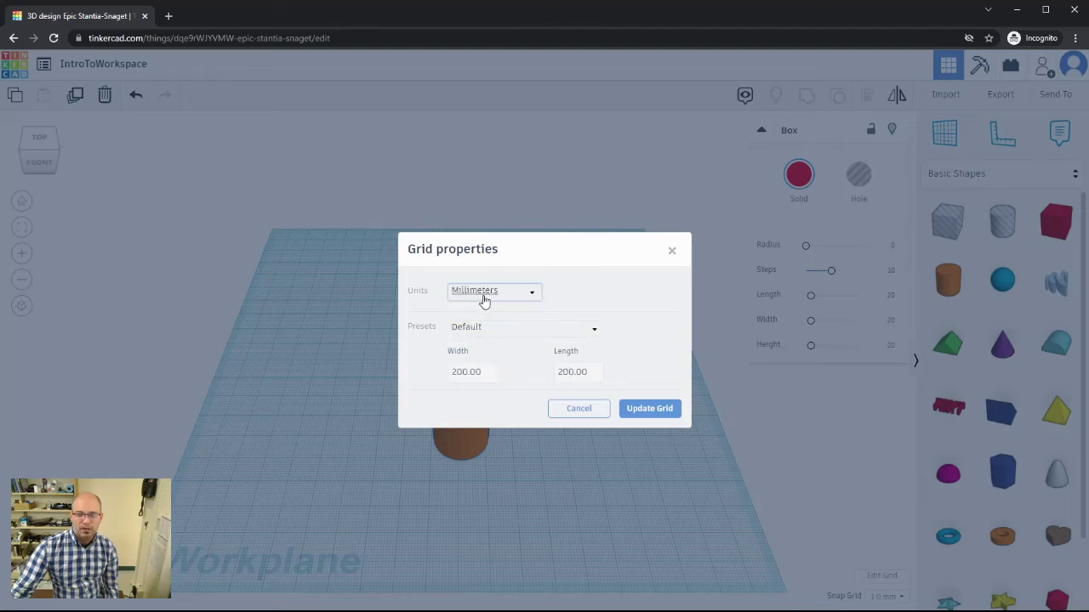
pyautogui.click(454, 371)
pyautogui.press('Tab')
pyautogui.click(481, 375)
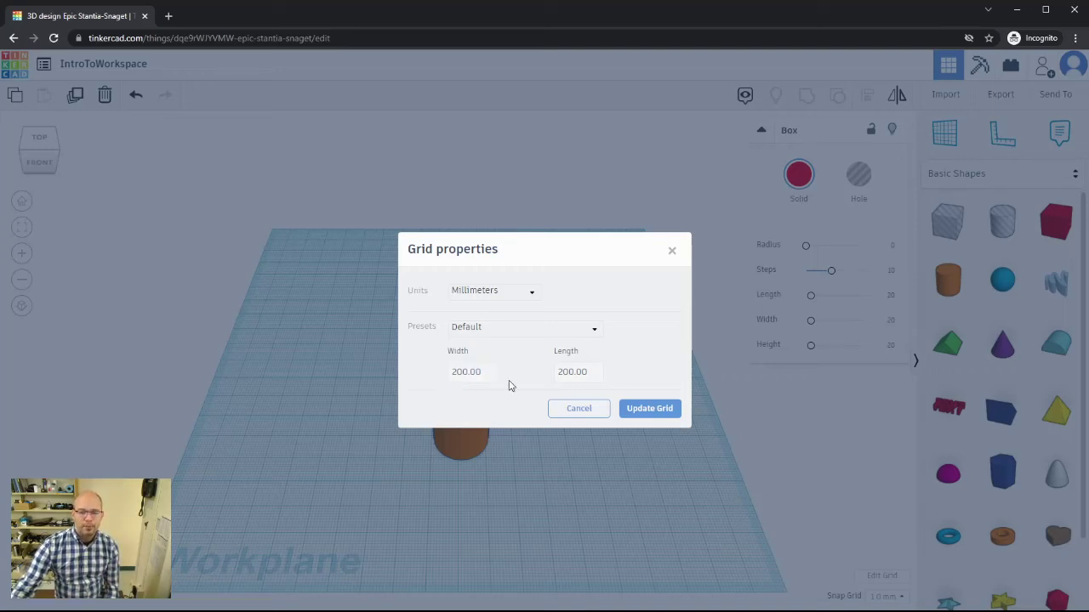
pyautogui.click(579, 408)
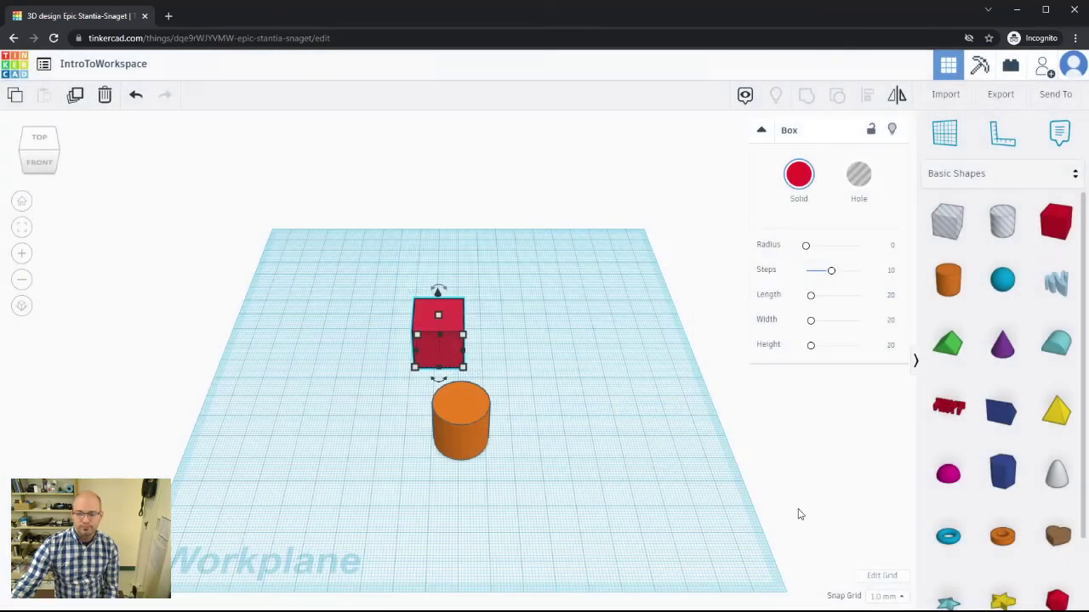
# Step: Nudge the red box back and forth in 1.0 mm snap increments, ending about 5 mm left of its starting place
pyautogui.click(903, 600)
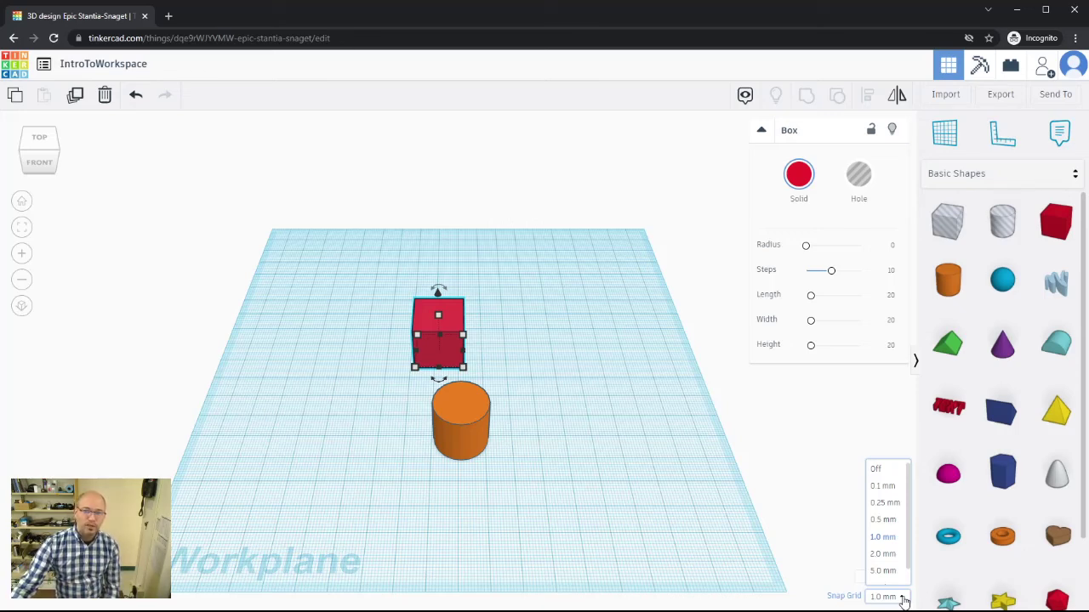
pyautogui.click(469, 359)
pyautogui.click(447, 342)
pyautogui.press('Left')
pyautogui.press('Left')
pyautogui.press('Left')
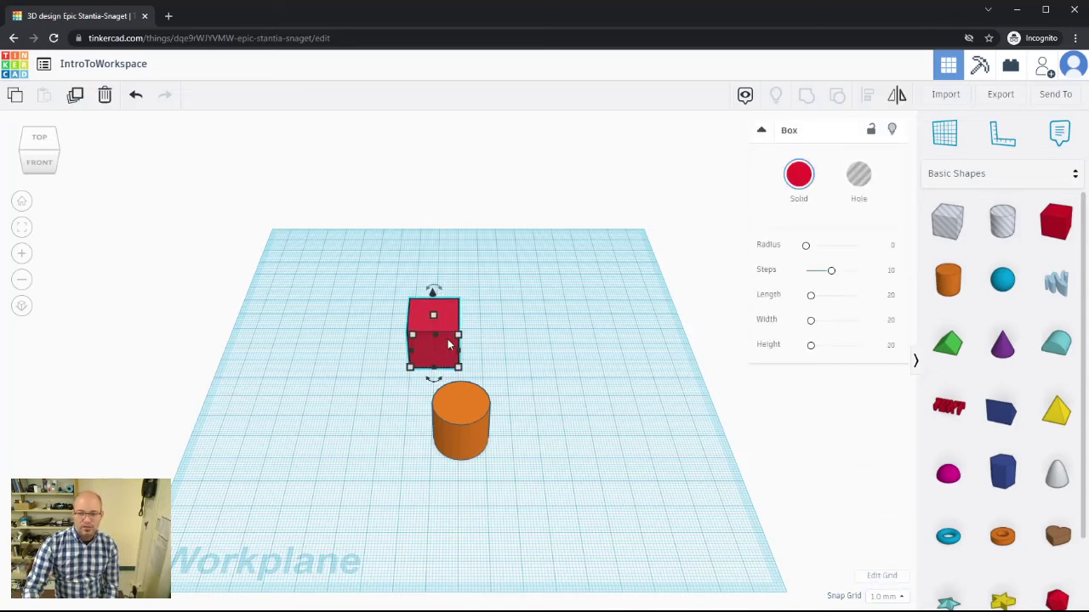
pyautogui.press('Left')
pyautogui.press('Right')
pyautogui.press('Right')
pyautogui.press('Right')
pyautogui.press('Right')
pyautogui.press('Right')
pyautogui.press('Right')
pyautogui.press('Left')
pyautogui.press('Left')
pyautogui.press('Left')
pyautogui.press('Left')
pyautogui.press('Left')
pyautogui.press('Left')
pyautogui.press('Left')
pyautogui.press('Left')
pyautogui.press('Left')
pyautogui.press('Left')
pyautogui.press('Left')
pyautogui.press('Right')
pyautogui.press('Right')
pyautogui.press('Right')
pyautogui.press('Right')
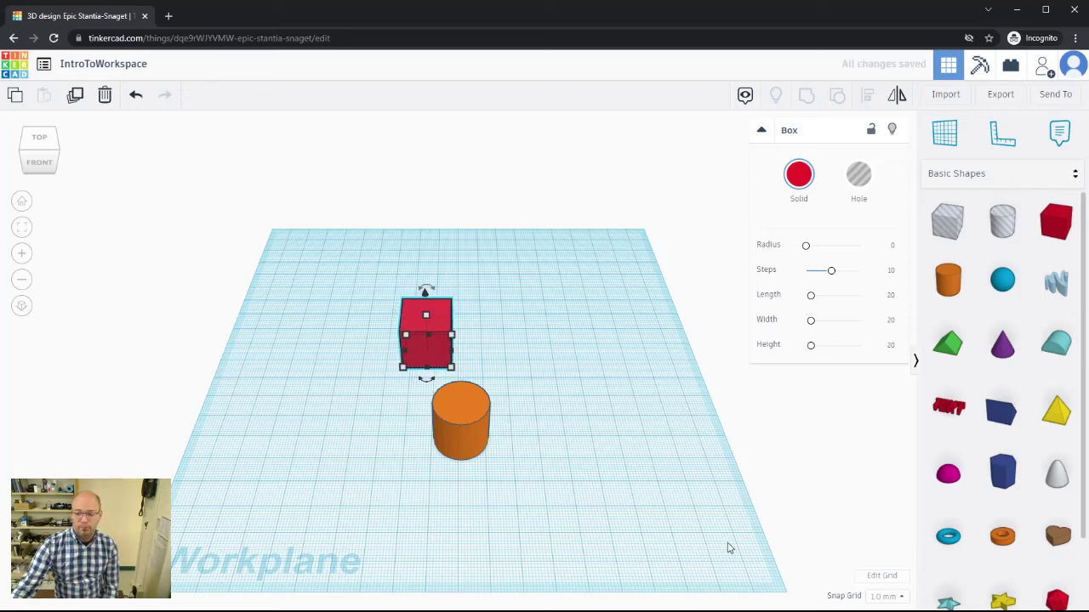
# Step: Set the snap grid of the workplane to 0.1 mm
pyautogui.click(896, 599)
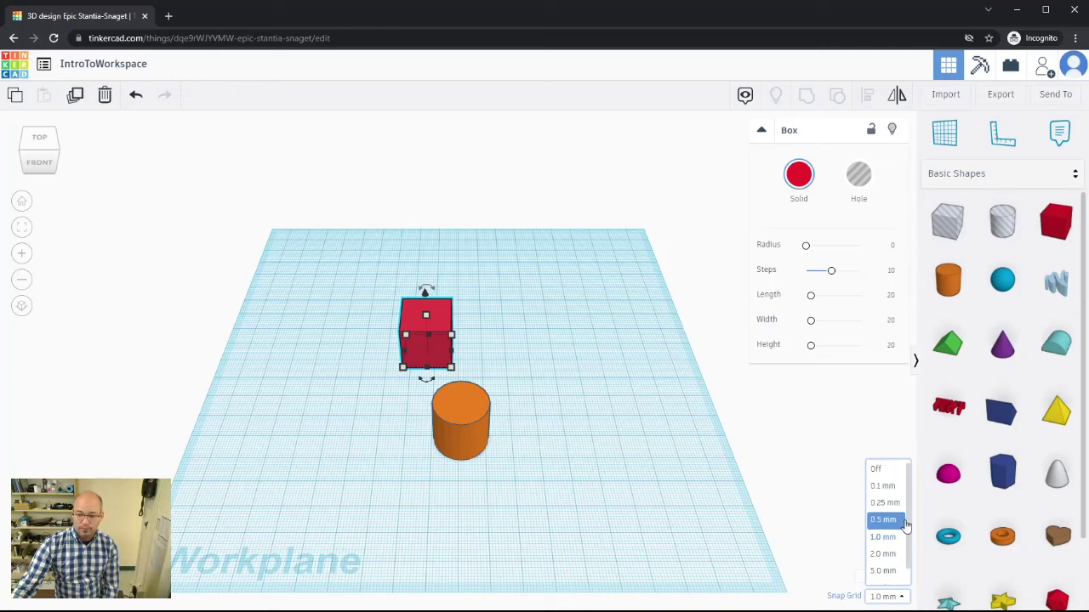
pyautogui.scroll(-1, 906, 526)
pyautogui.click(911, 515)
pyautogui.click(902, 553)
pyautogui.click(889, 597)
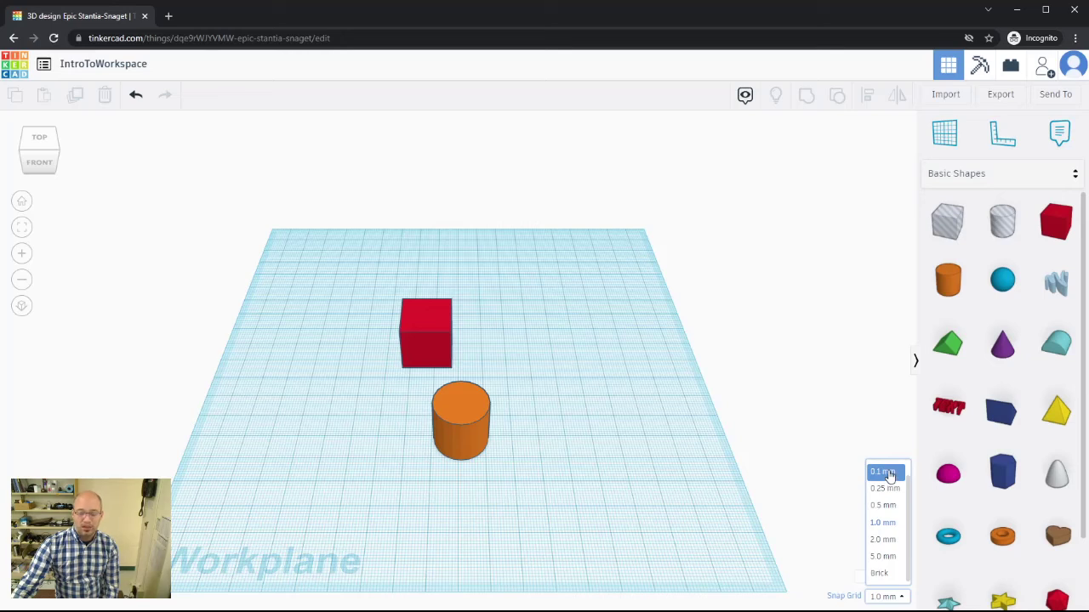
pyautogui.click(890, 474)
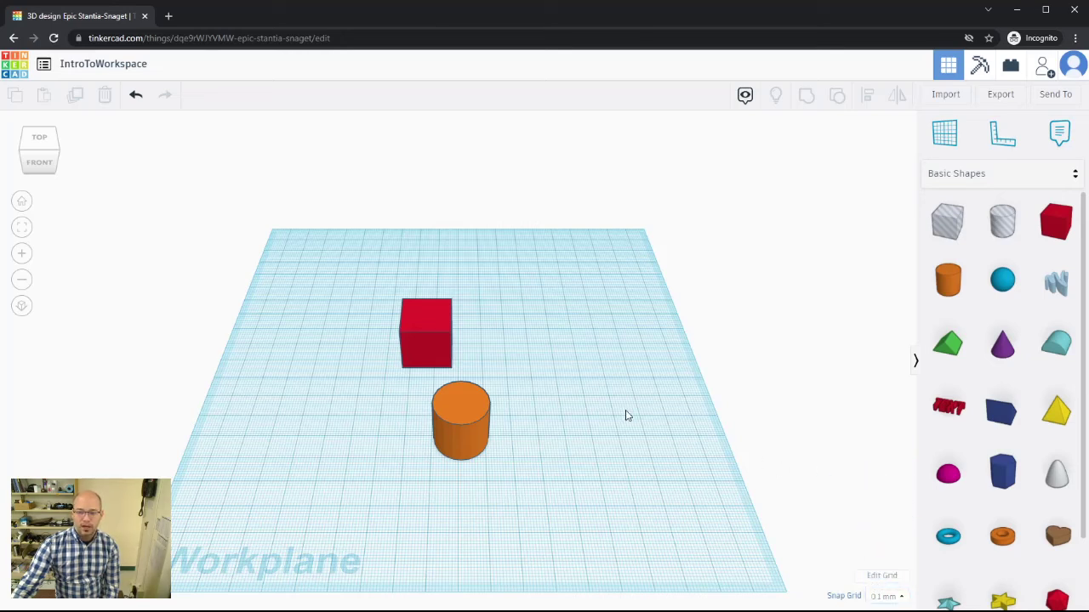
# Step: Nudge the red box slightly to the left in repeated 0.1 mm snap increments, then deselect it
pyautogui.click(432, 344)
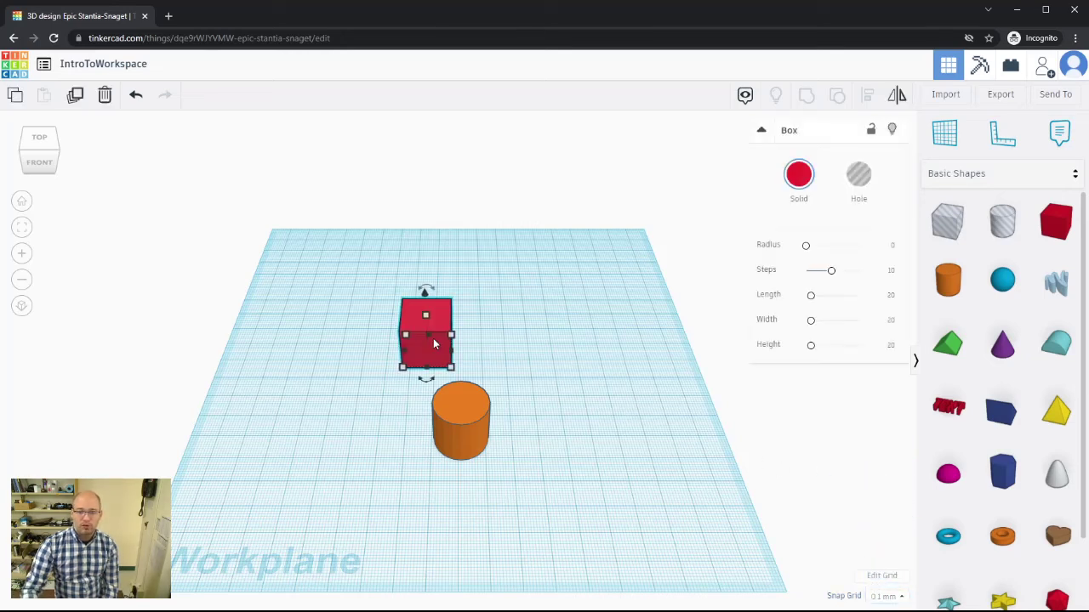
pyautogui.press('Left')
pyautogui.press('Left')
pyautogui.press('Left')
pyautogui.press('Left')
pyautogui.press('Left')
pyautogui.press('Left')
pyautogui.press('Left')
pyautogui.press('Left')
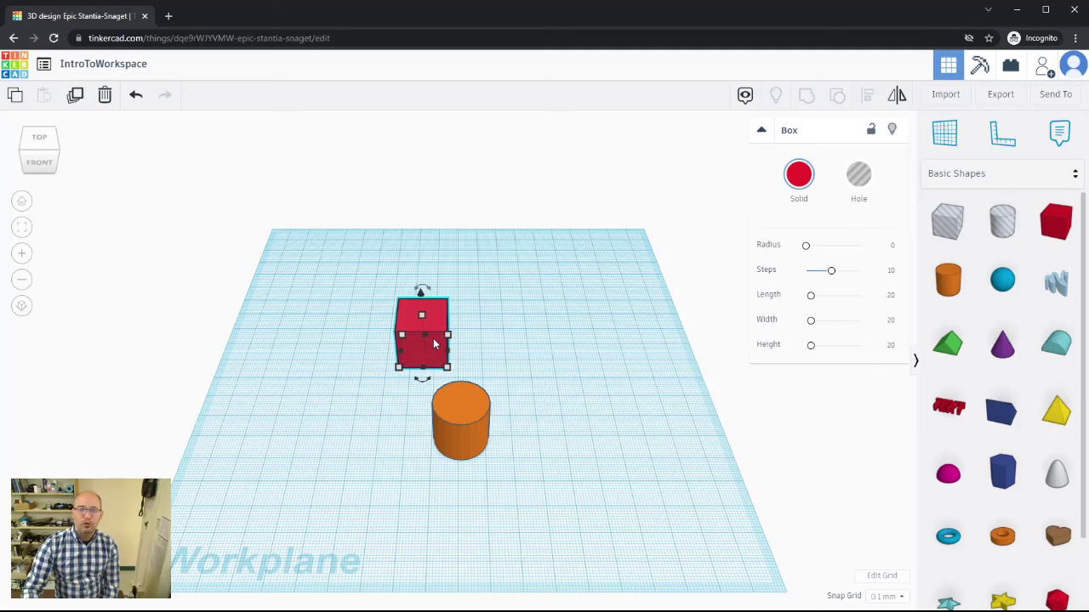
pyautogui.press('Left')
pyautogui.press('Left')
pyautogui.press('Left')
pyautogui.press('Left')
pyautogui.press('Left')
pyautogui.press('Left')
pyautogui.press('Left')
pyautogui.press('Left')
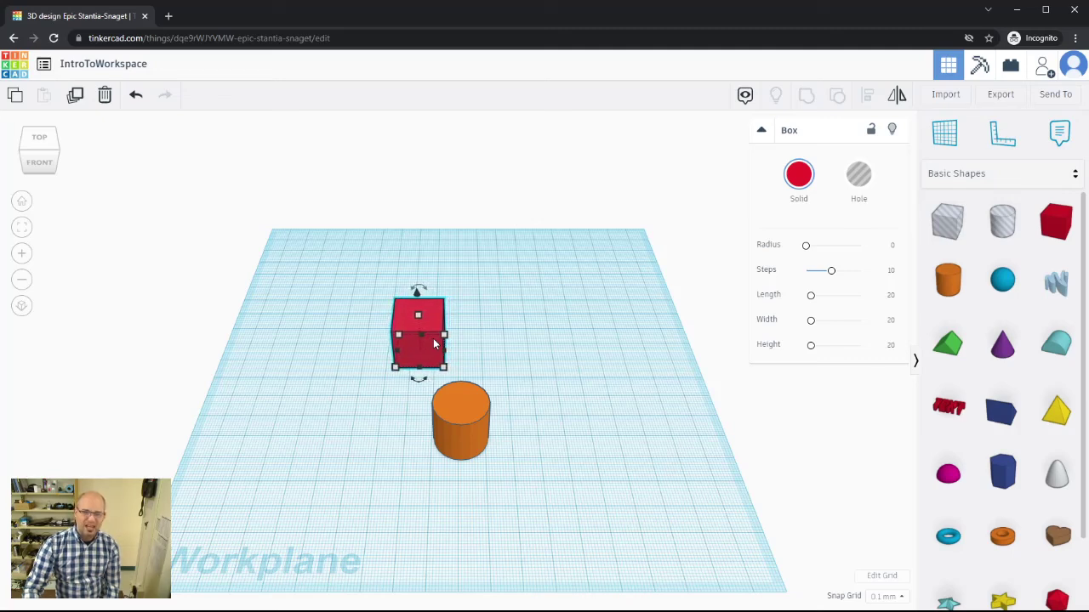
pyautogui.press('Left')
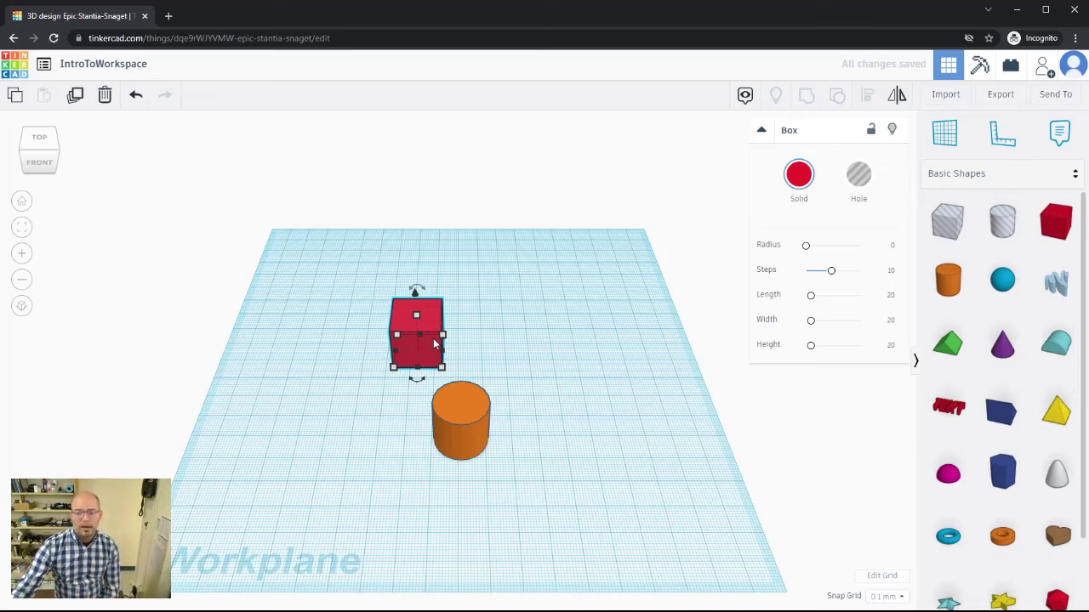
pyautogui.click(561, 411)
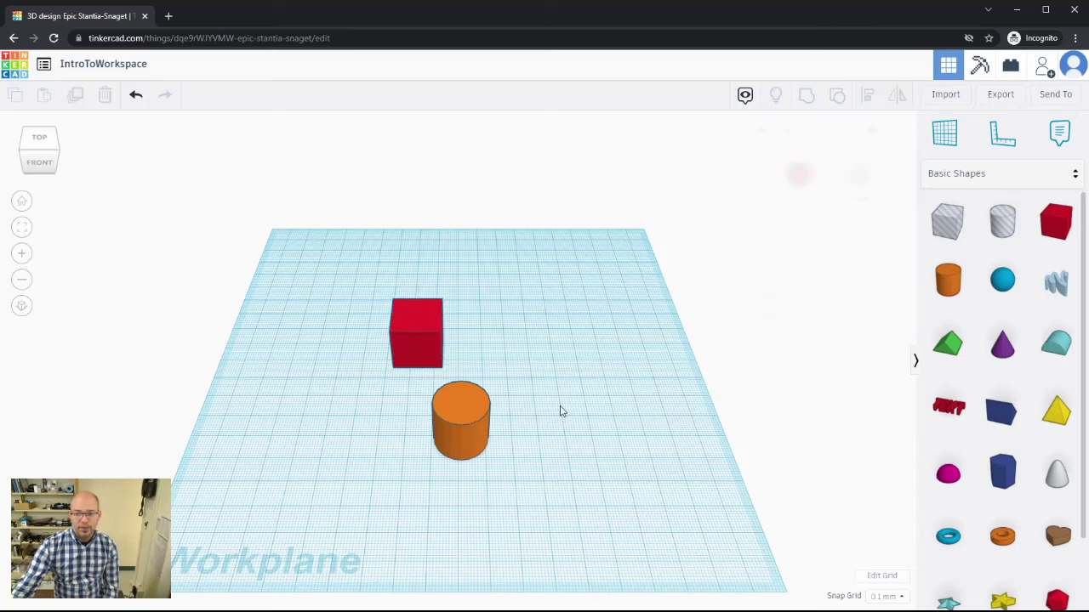
# Step: Recolor the red box with the bright yellow preset from the solid colors
pyautogui.click(406, 311)
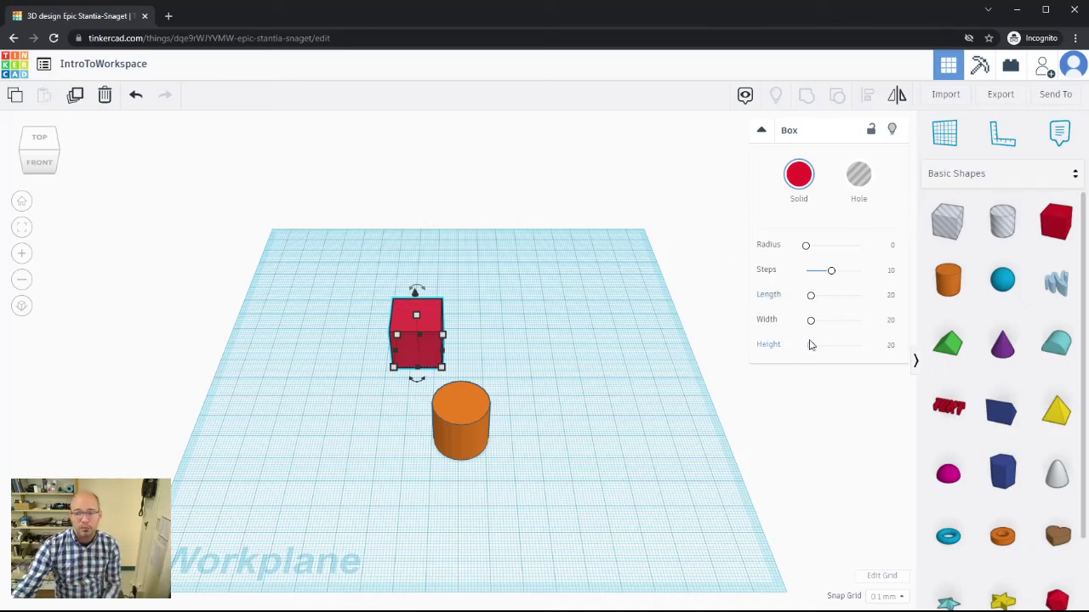
pyautogui.click(803, 188)
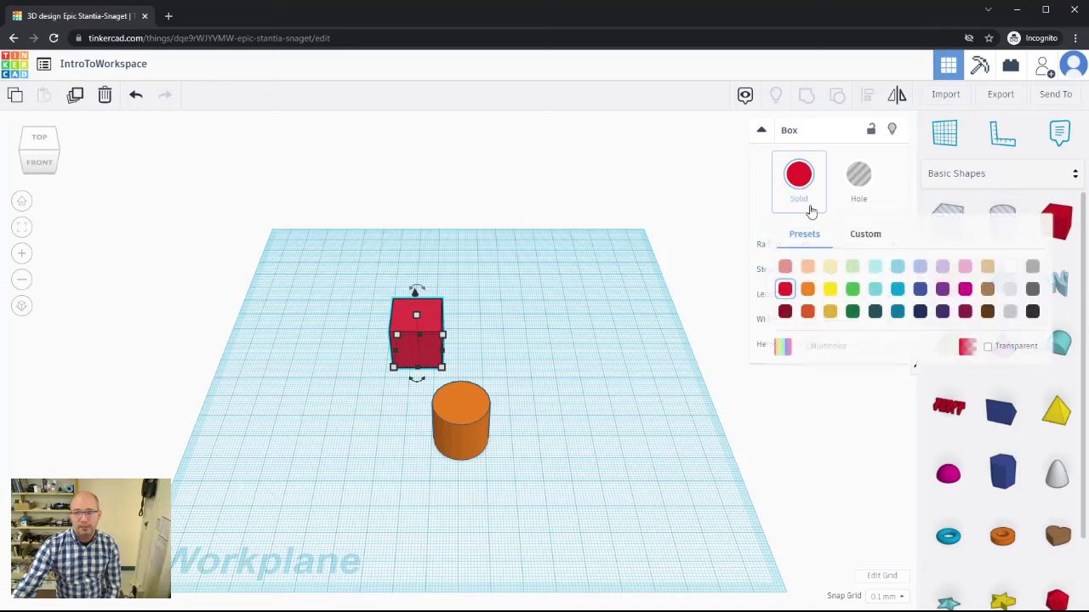
pyautogui.click(830, 289)
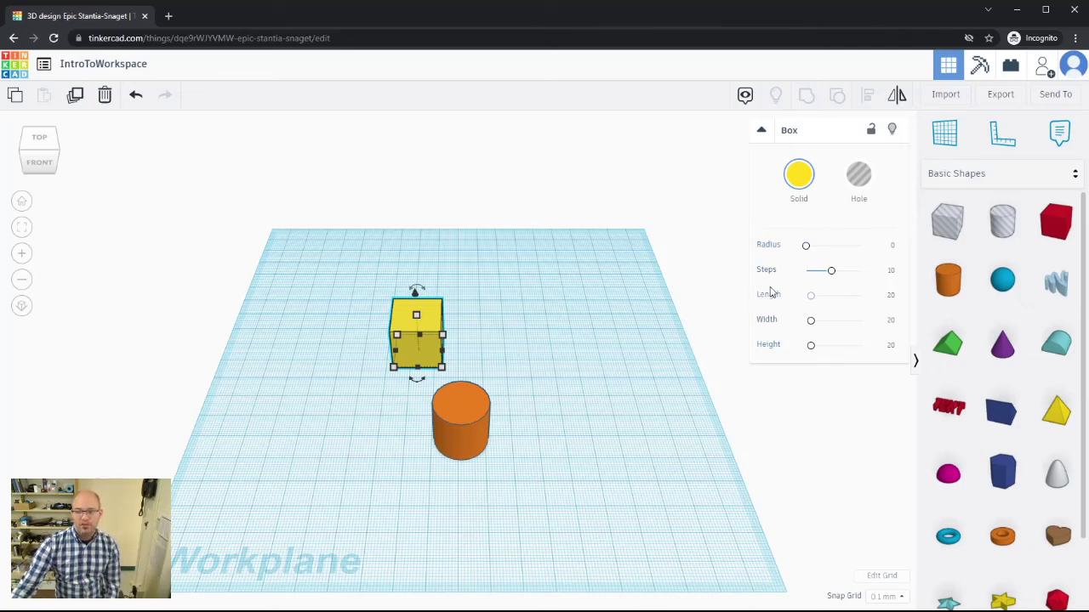
# Step: Try out the yellow box's Radius and Steps settings, raising Steps and returning it to 10
pyautogui.moveTo(808, 251); pyautogui.dragTo(739, 247)
pyautogui.moveTo(831, 269)
pyautogui.mouseDown()
pyautogui.moveTo(857, 273)
pyautogui.moveTo(795, 275)
pyautogui.moveTo(832, 276)
pyautogui.mouseUp()
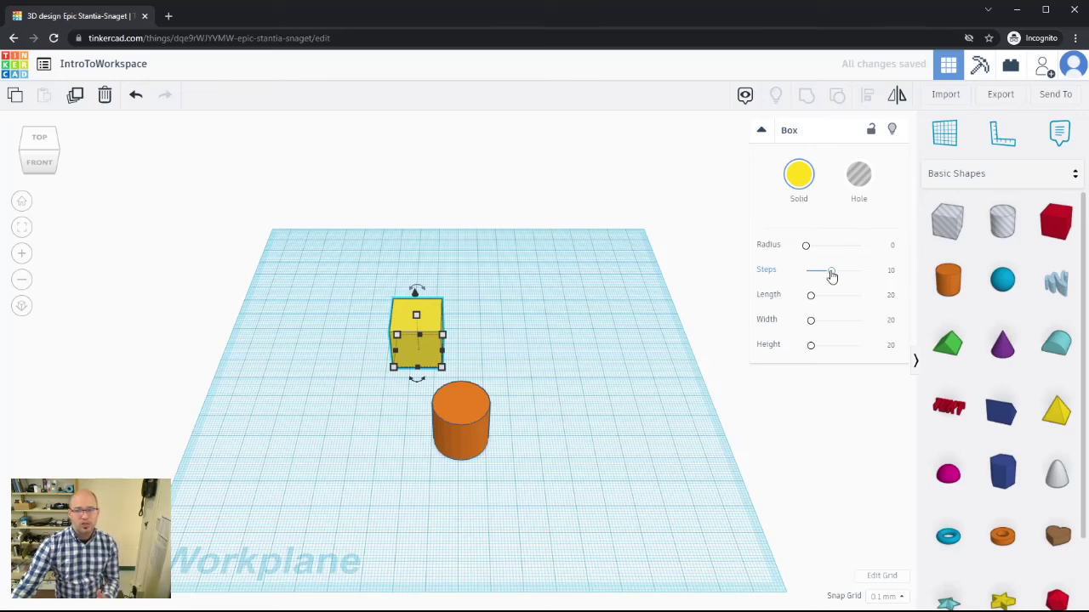
pyautogui.moveTo(832, 275)
pyautogui.mouseDown()
pyautogui.moveTo(876, 272)
pyautogui.moveTo(816, 272)
pyautogui.moveTo(861, 272)
pyautogui.moveTo(832, 273)
pyautogui.moveTo(848, 272)
pyautogui.mouseUp()
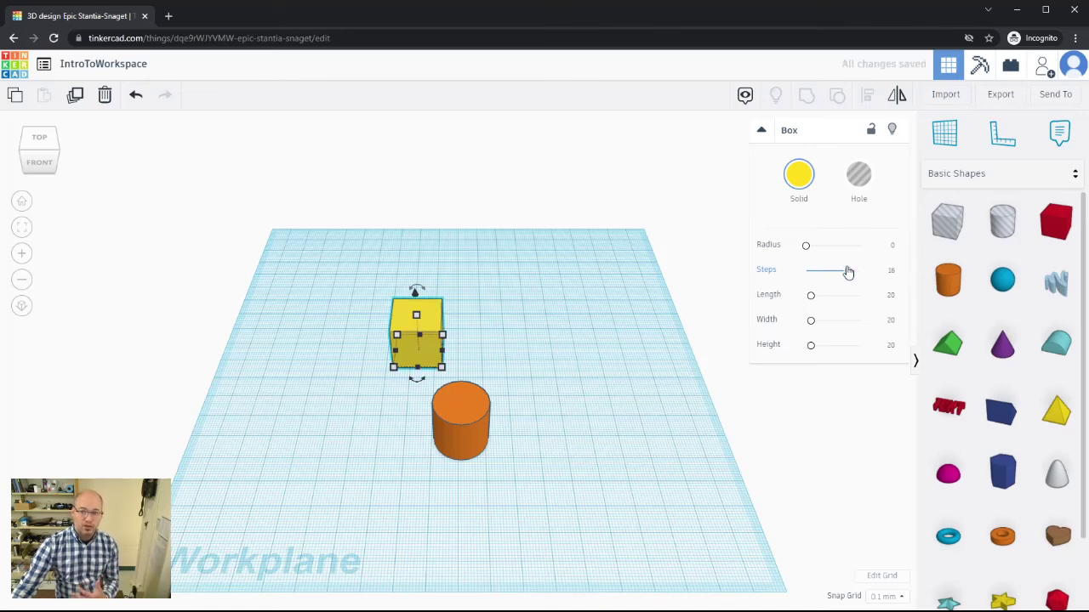
pyautogui.moveTo(848, 272); pyautogui.dragTo(832, 273)
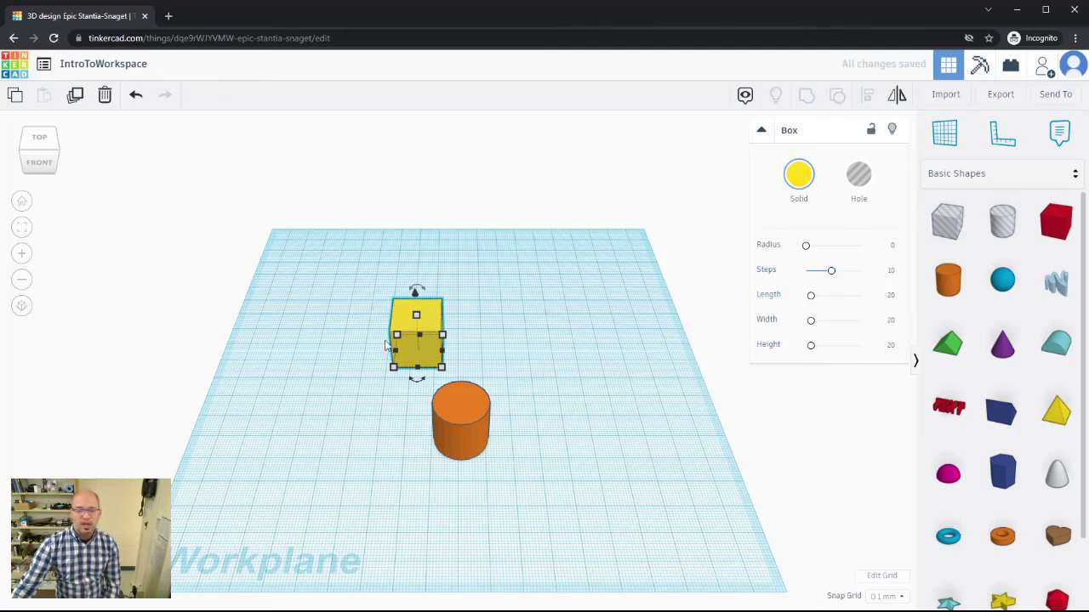
# Step: Lengthen the yellow box to about 72.48 mm and try it as a hole before returning it to solid
pyautogui.moveTo(444, 337)
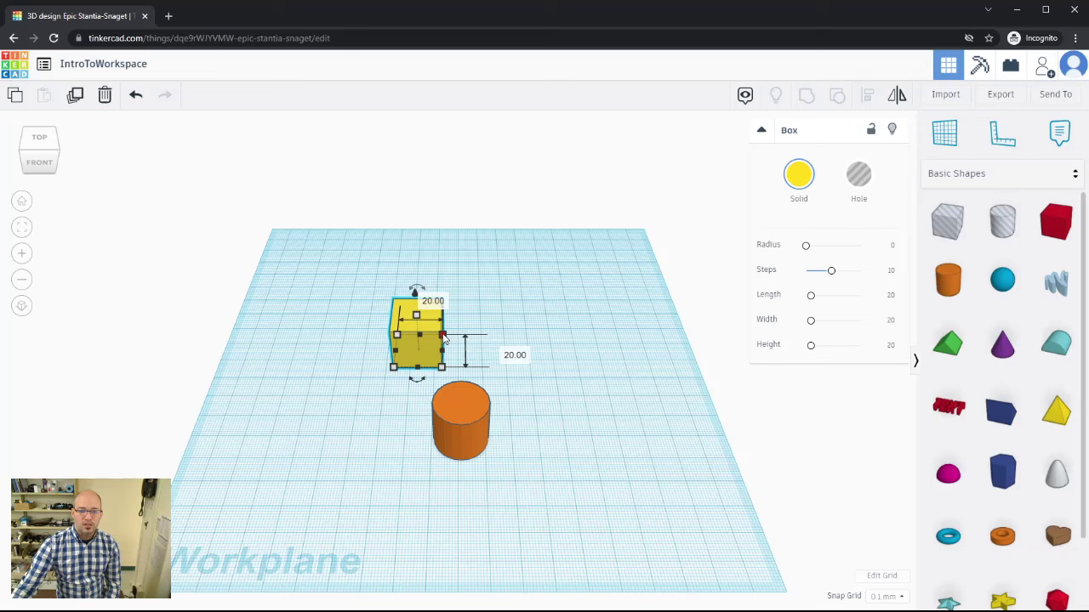
pyautogui.moveTo(812, 299); pyautogui.dragTo(824, 303)
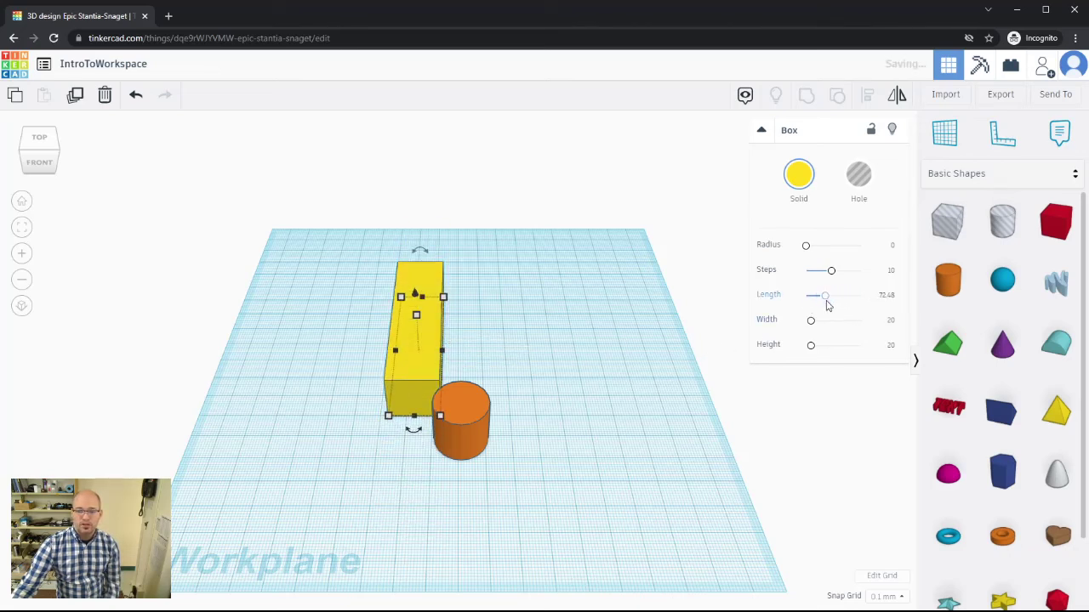
pyautogui.click(859, 189)
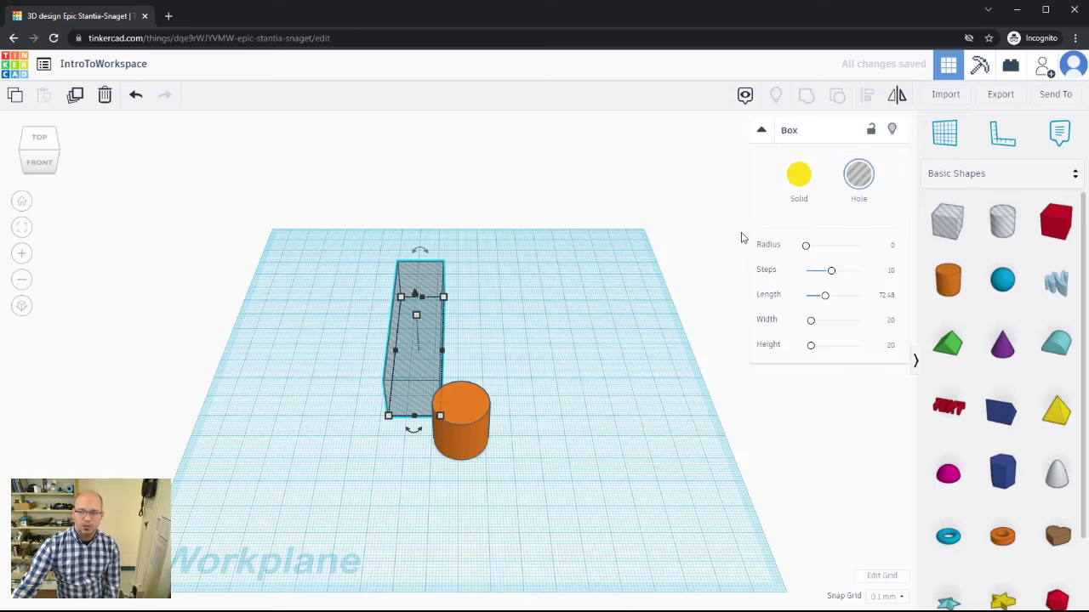
pyautogui.click(799, 174)
pyautogui.click(686, 273)
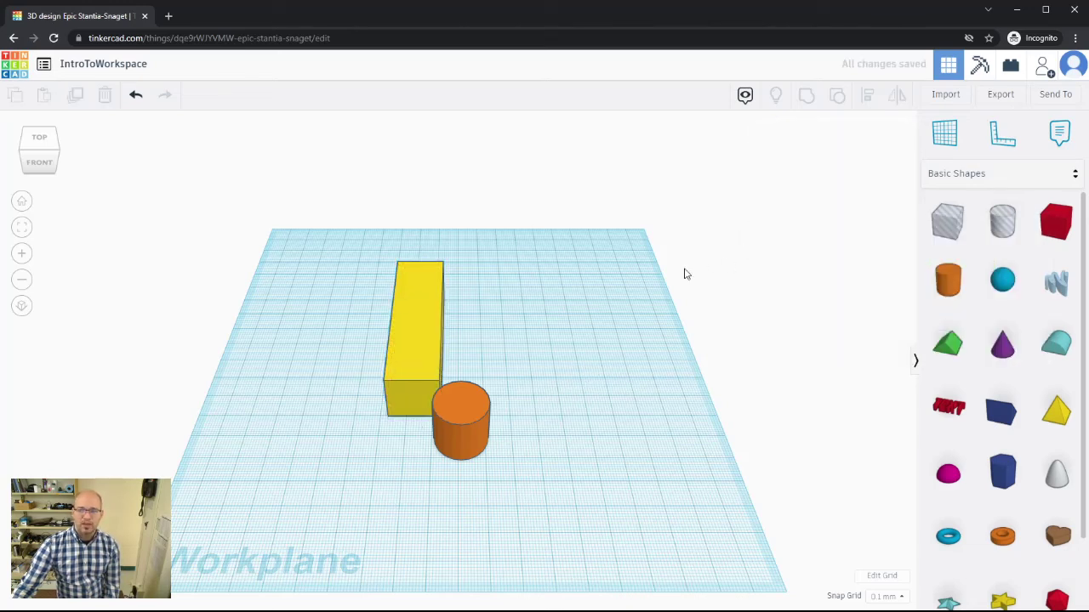
# Step: With the yellow box selected, view the shapes from the top, around the sides and from the front, ending in the home view
pyautogui.click(437, 339)
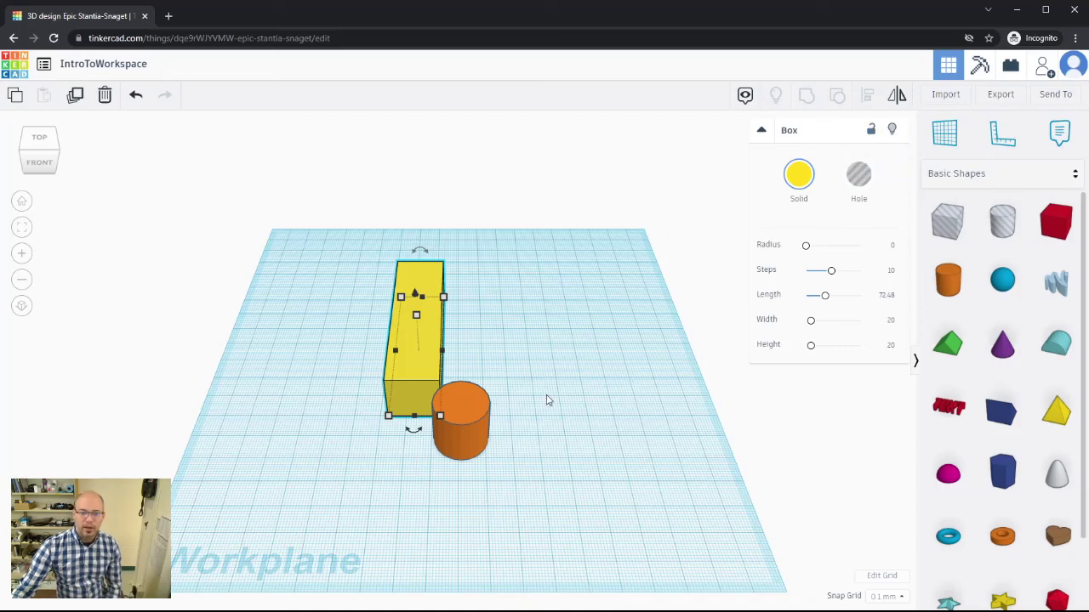
pyautogui.moveTo(41, 160); pyautogui.dragTo(270, 165)
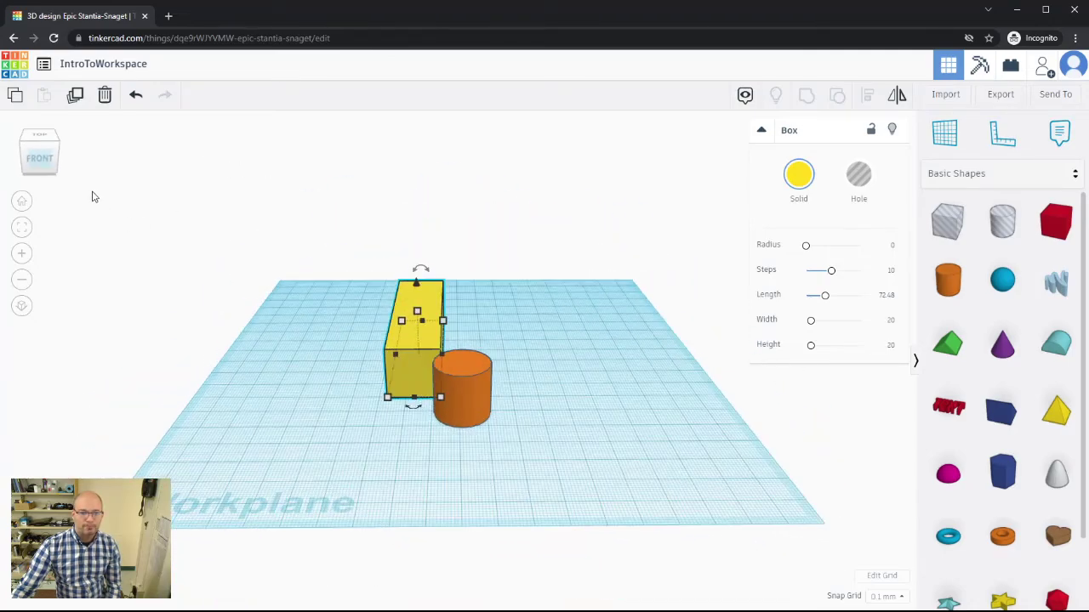
pyautogui.click(40, 138)
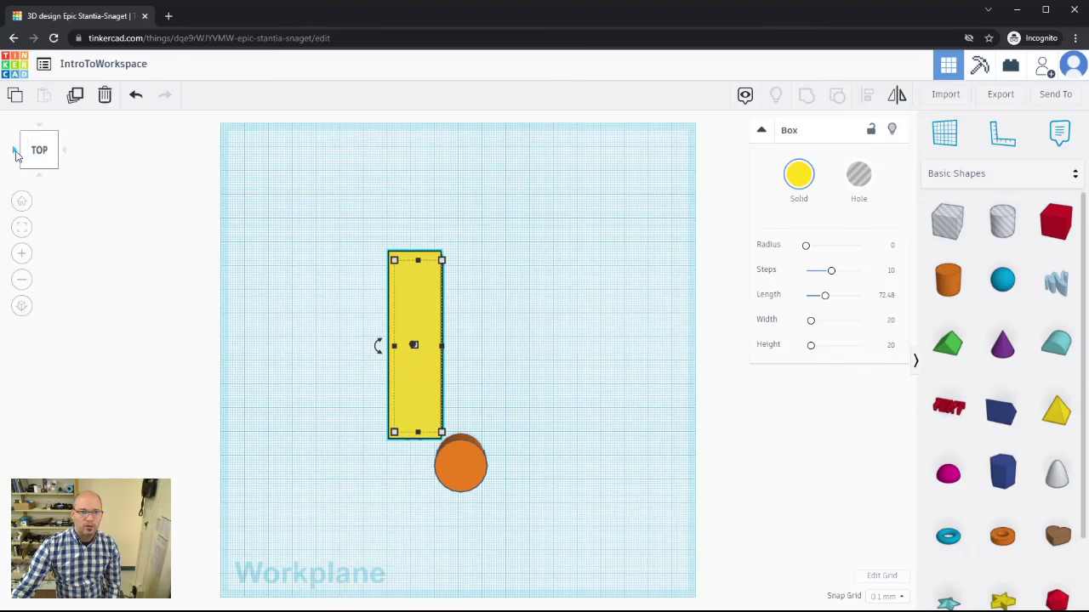
pyautogui.click(15, 153)
pyautogui.click(15, 153)
pyautogui.click(16, 154)
pyautogui.click(15, 153)
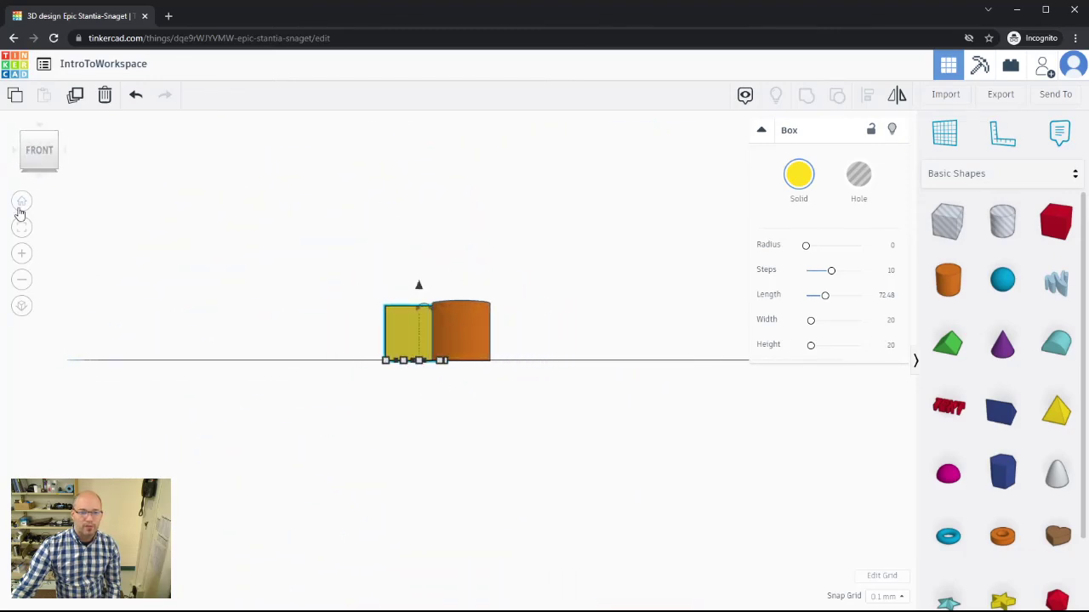
pyautogui.click(21, 204)
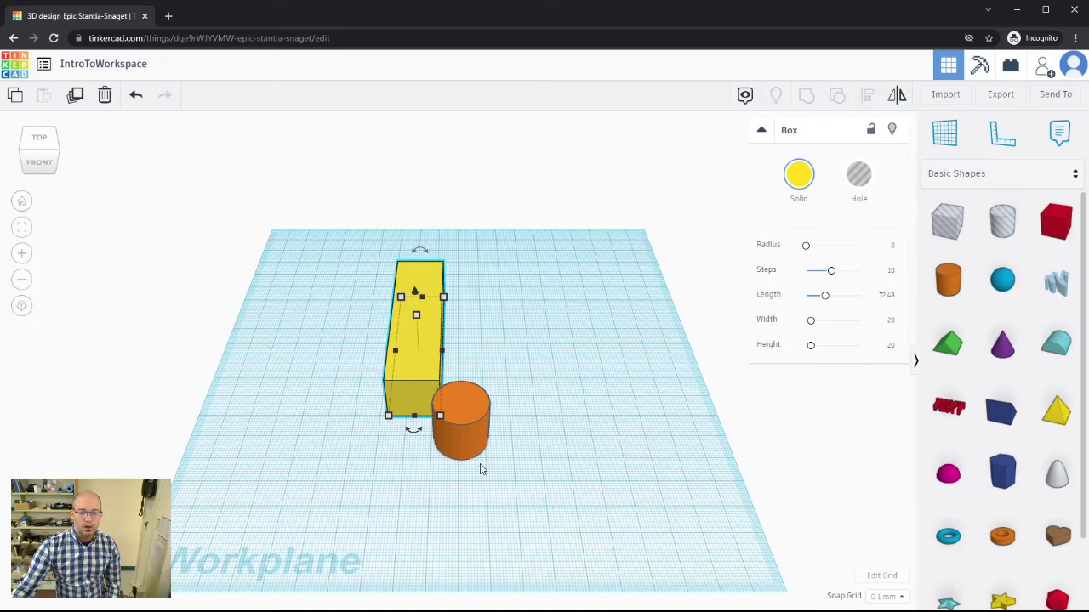
# Step: Orbit and pan around the two shapes, and zoom in and back out on the workplane
pyautogui.moveTo(352, 508); pyautogui.dragTo(321, 486, button='right')
pyautogui.moveTo(352, 479); pyautogui.dragTo(347, 452, button='middle')
pyautogui.moveTo(325, 451); pyautogui.dragTo(352, 459, button='right')
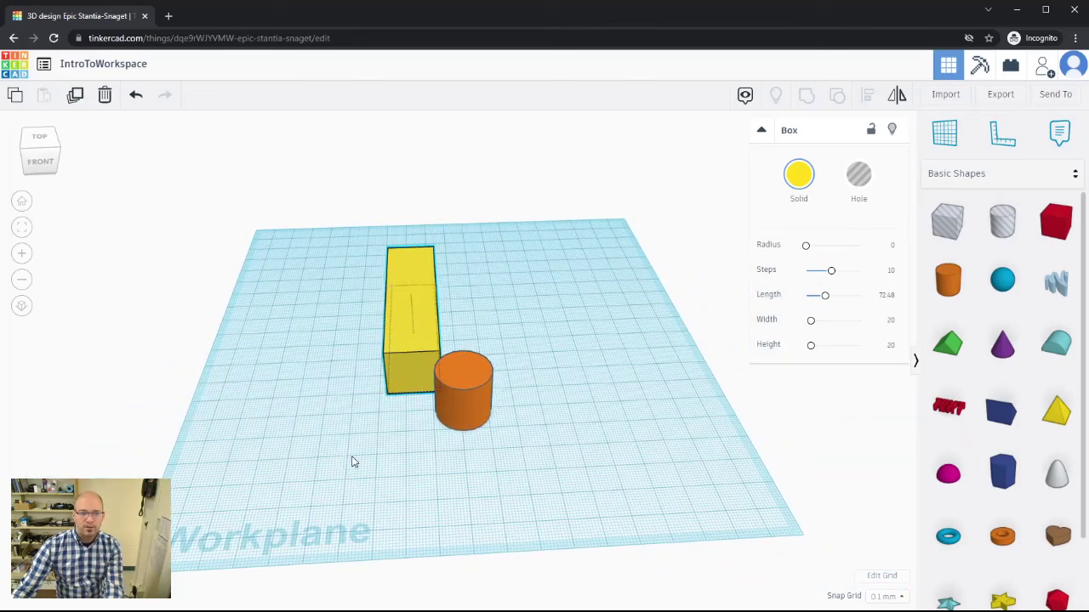
pyautogui.click(25, 255)
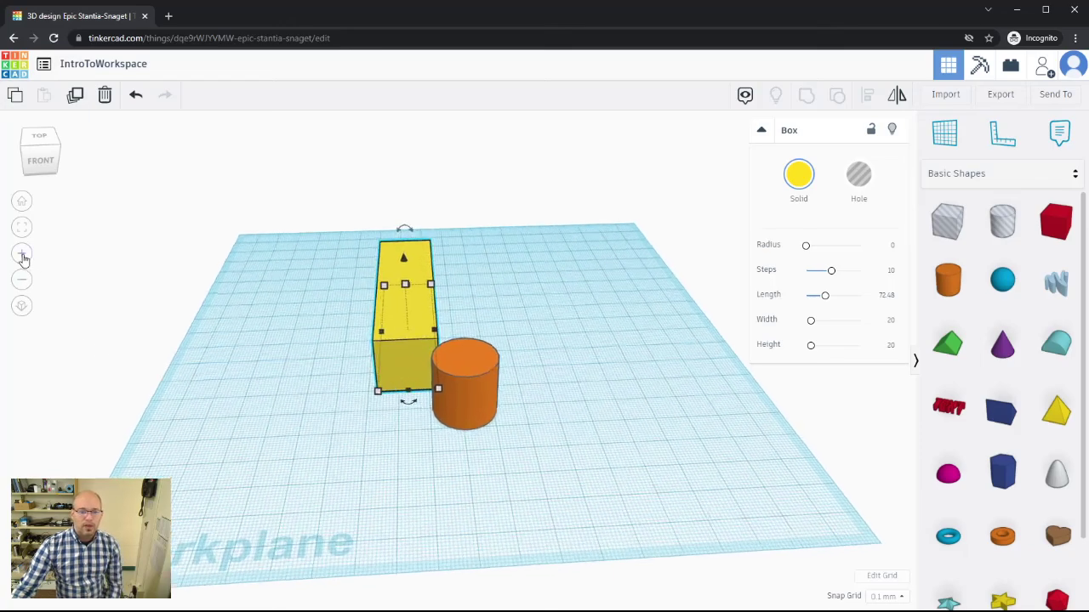
pyautogui.click(22, 279)
pyautogui.click(22, 279)
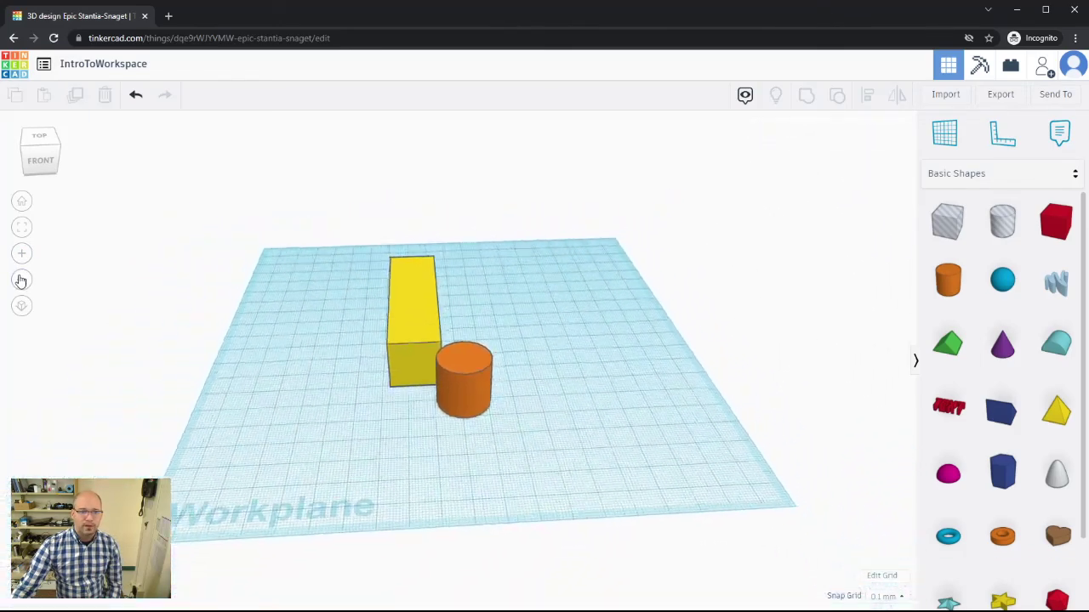
# Step: Fit the view to the orange cylinder, leaving nothing selected
pyautogui.click(463, 375)
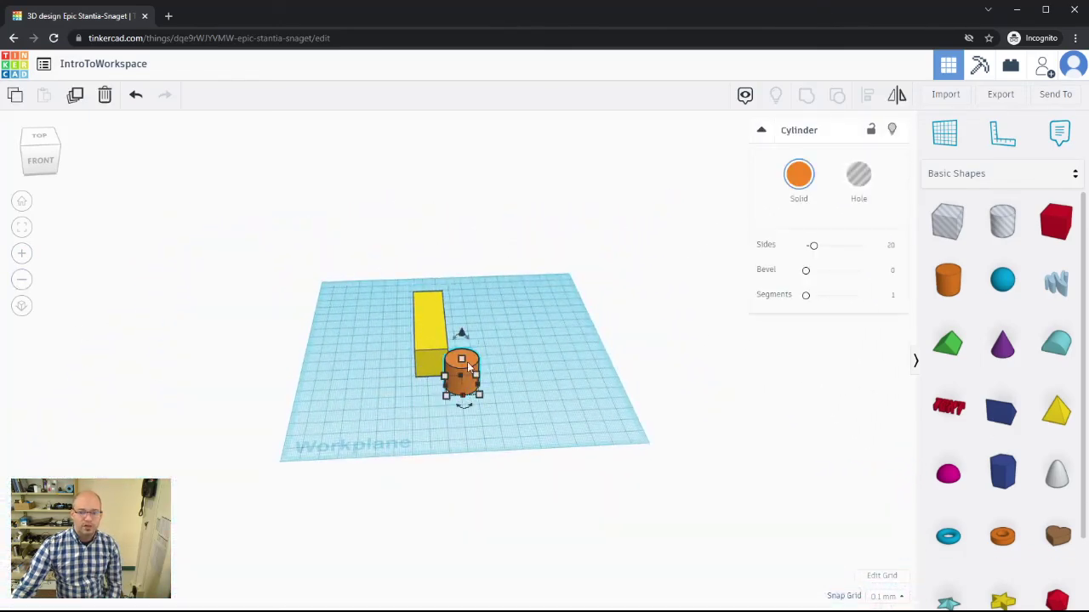
pyautogui.click(22, 229)
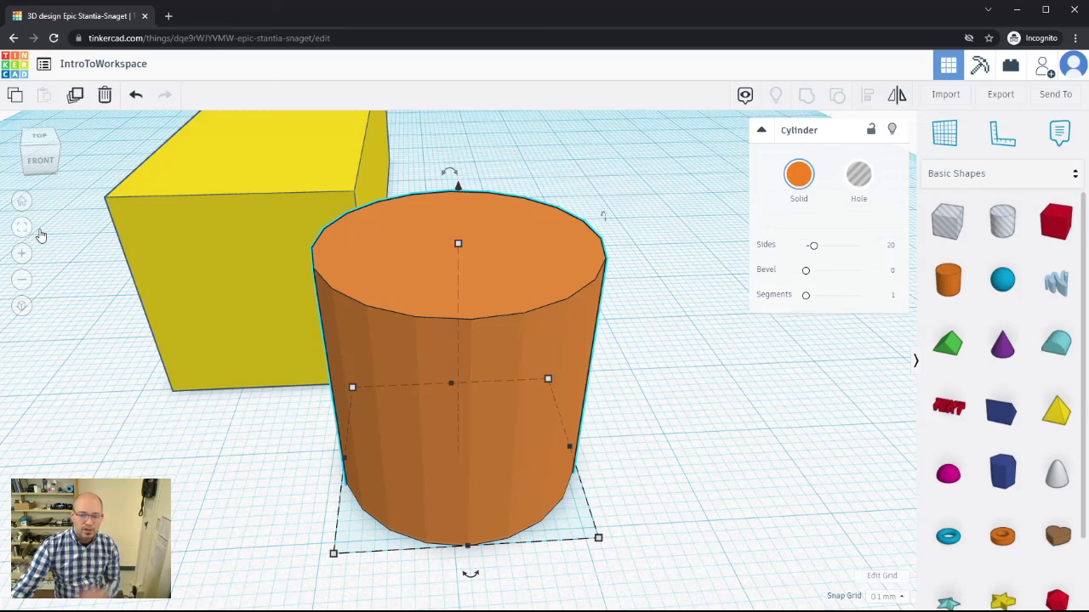
pyautogui.click(644, 341)
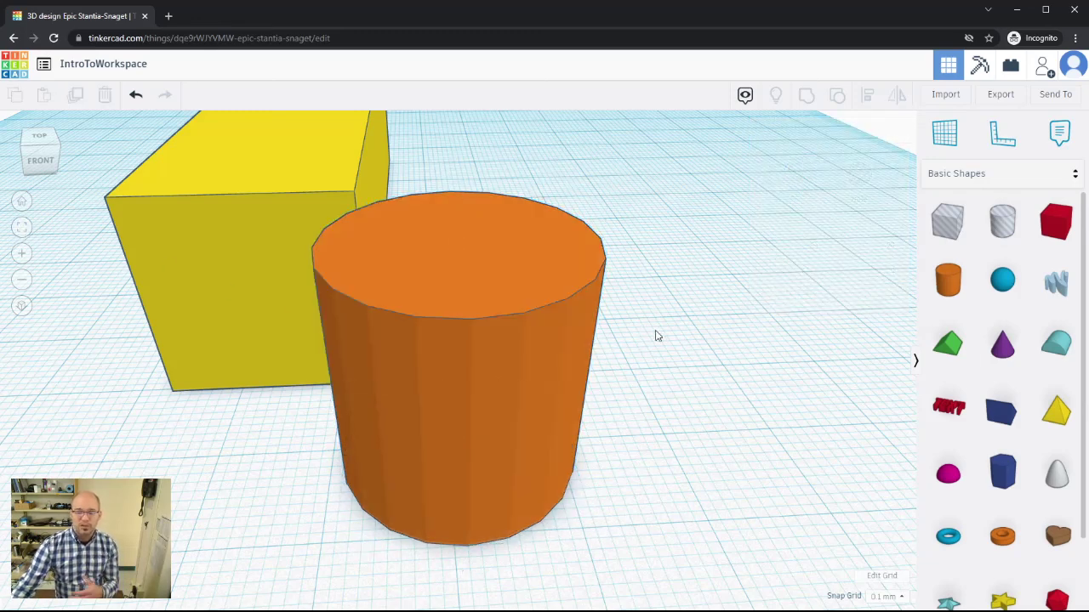